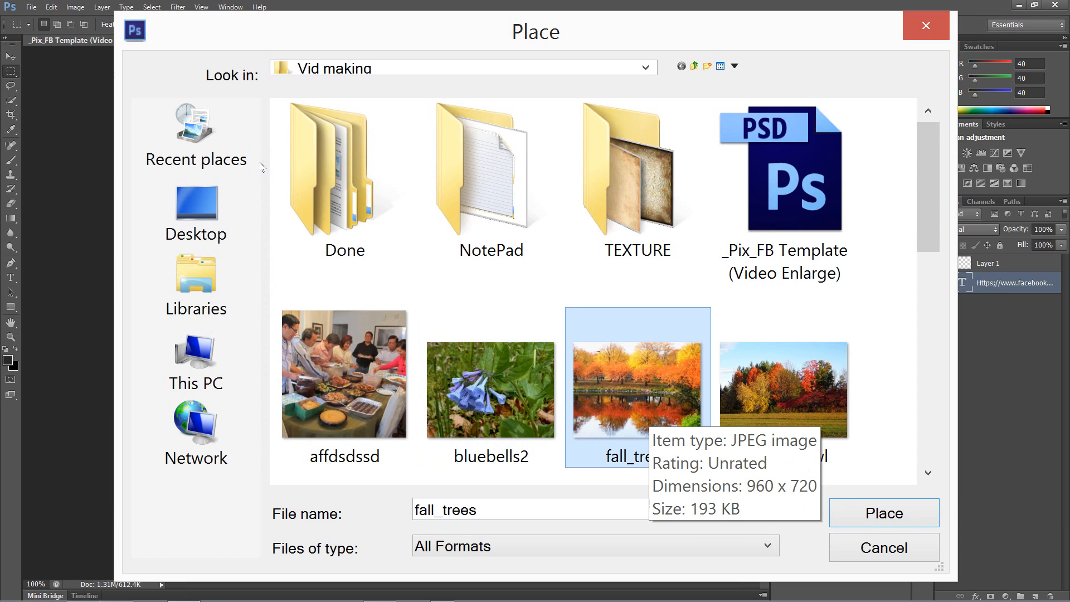
Step: Place the fall_trees image from the Vid making folder into the template document
{"action": "key", "text": "Right"}
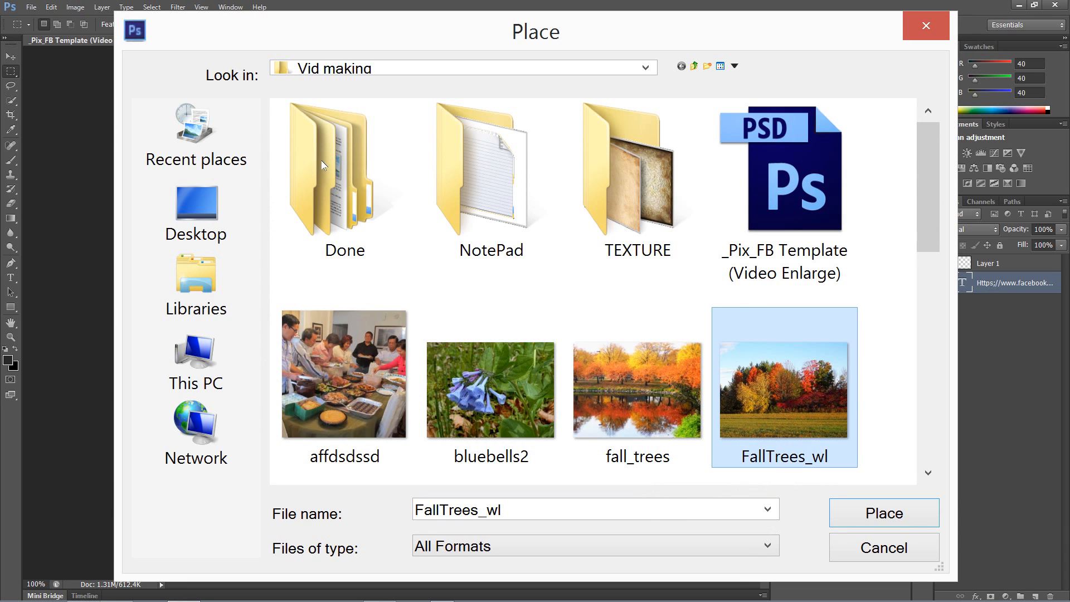
{"action": "key", "text": "Left"}
{"action": "left_click", "coordinate": [249, 164]}
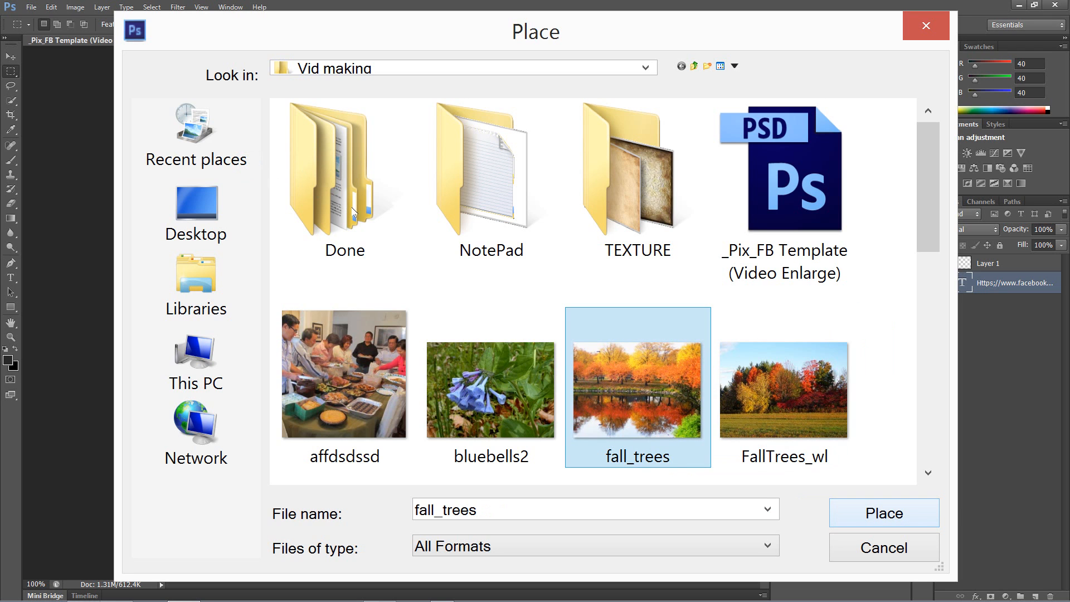
{"action": "key", "text": "Tab"}
{"action": "key", "text": "Return"}
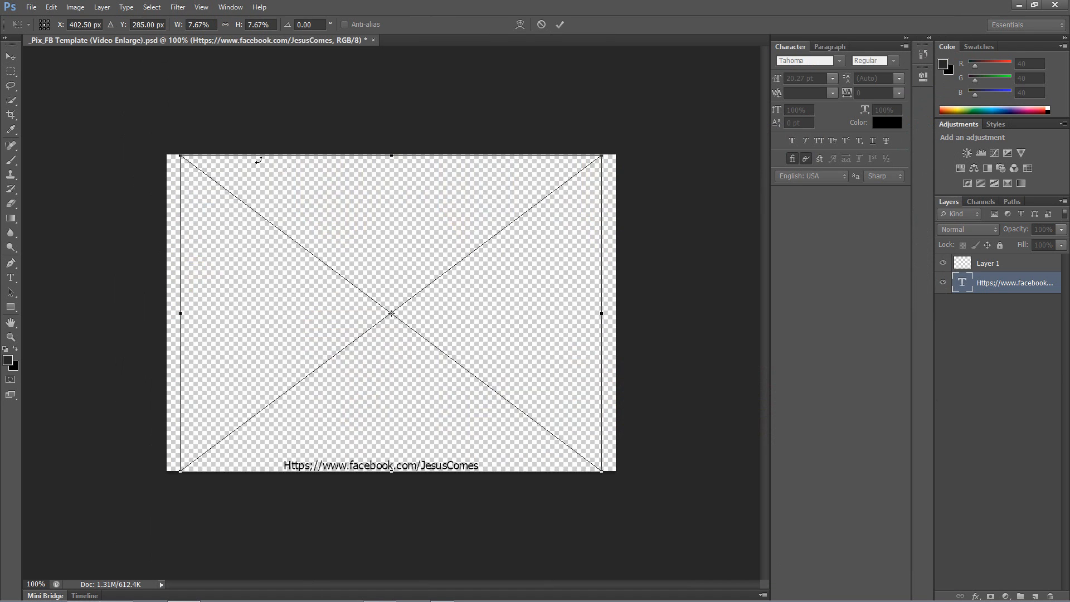
Step: Reposition the fall_trees image and stretch it to about 8.25% width and 7.97% height so it covers the whole canvas
{"action": "left_click_drag", "start_coordinate": [204, 138], "coordinate": [191, 132]}
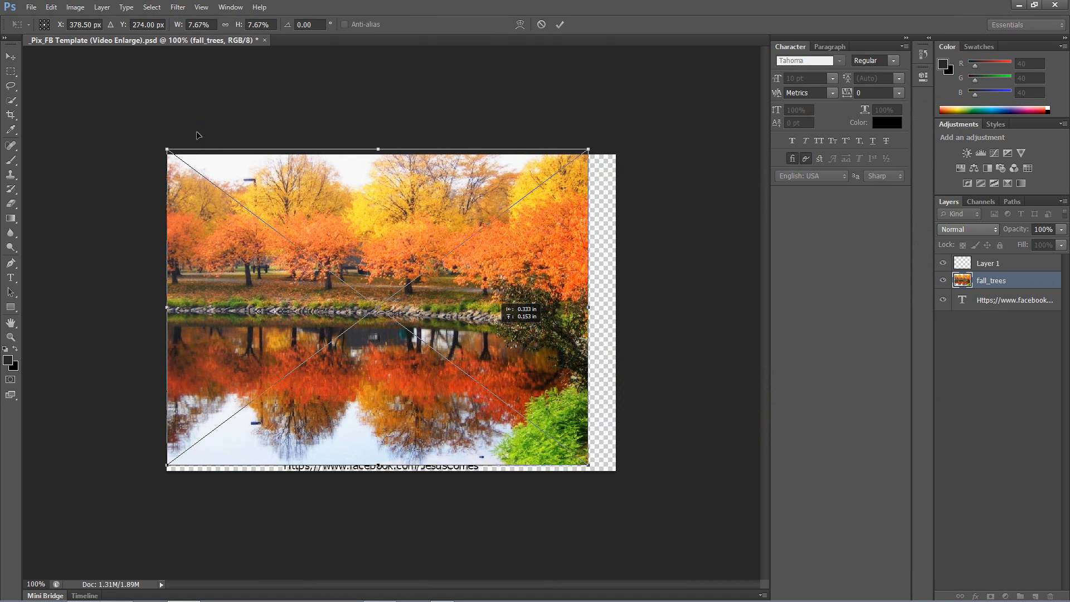
{"action": "left_click", "coordinate": [234, 123]}
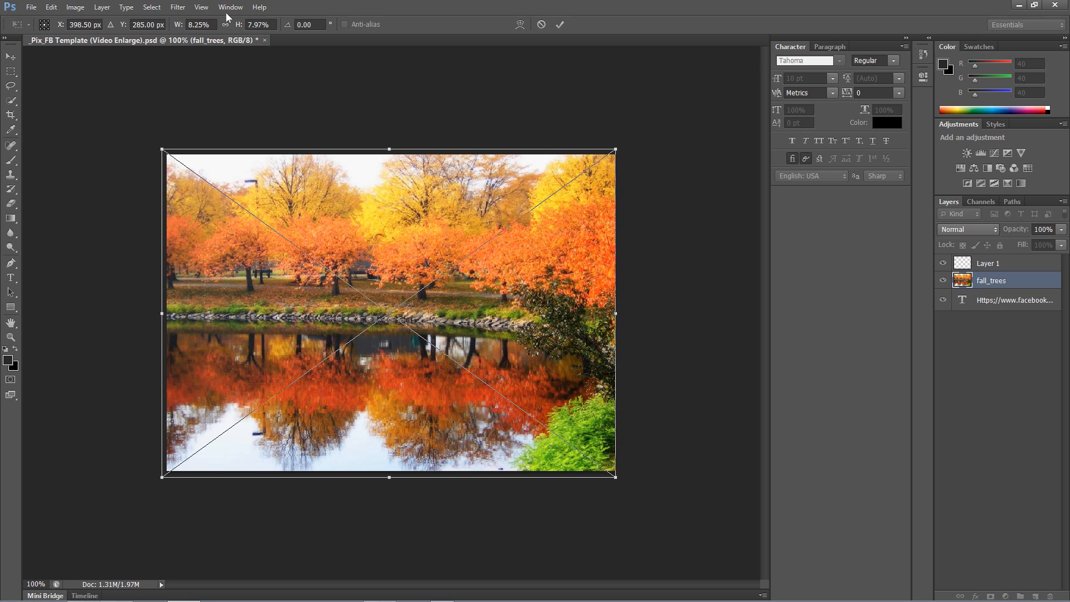
{"action": "key", "text": "Return"}
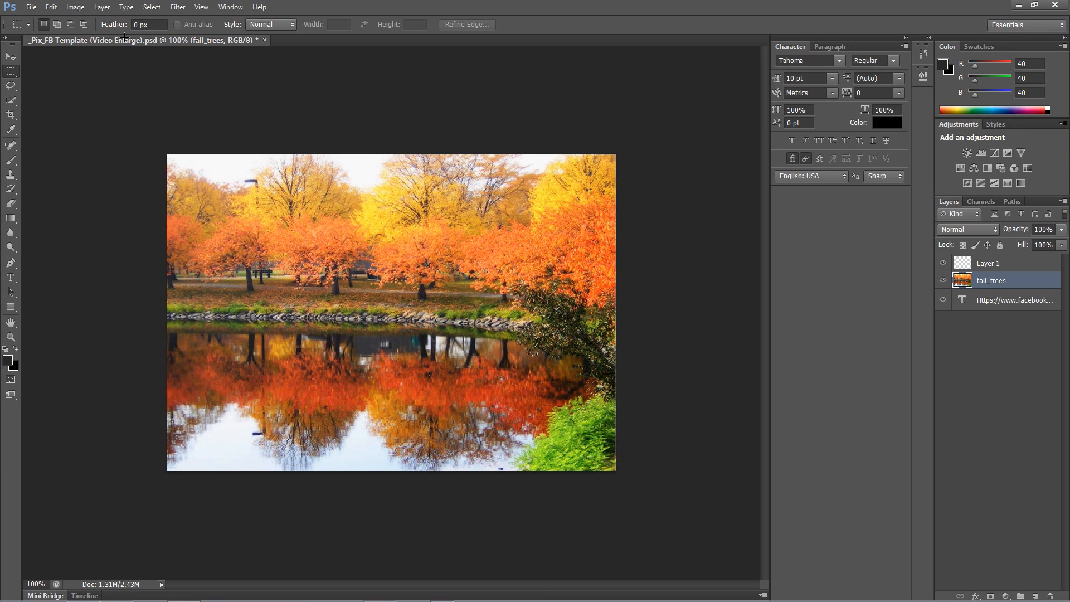
Step: Place the Testure_2 image into the document above the fall_trees layer
{"action": "left_click", "coordinate": [31, 7]}
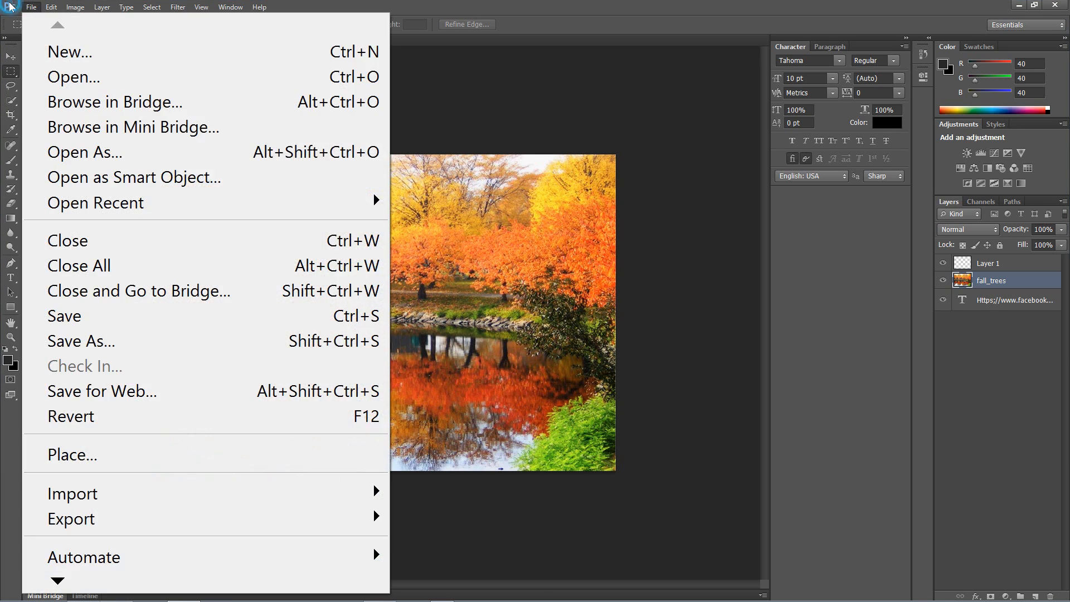
{"action": "left_click", "coordinate": [28, 179]}
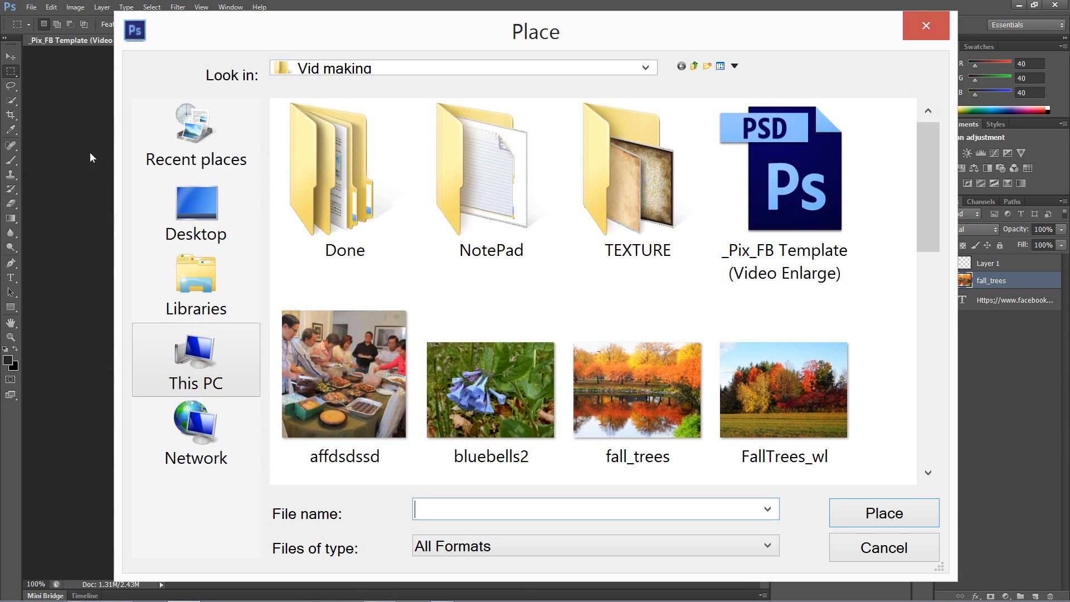
{"action": "scroll", "coordinate": [370, 90], "scroll_direction": "down", "scroll_amount": 3}
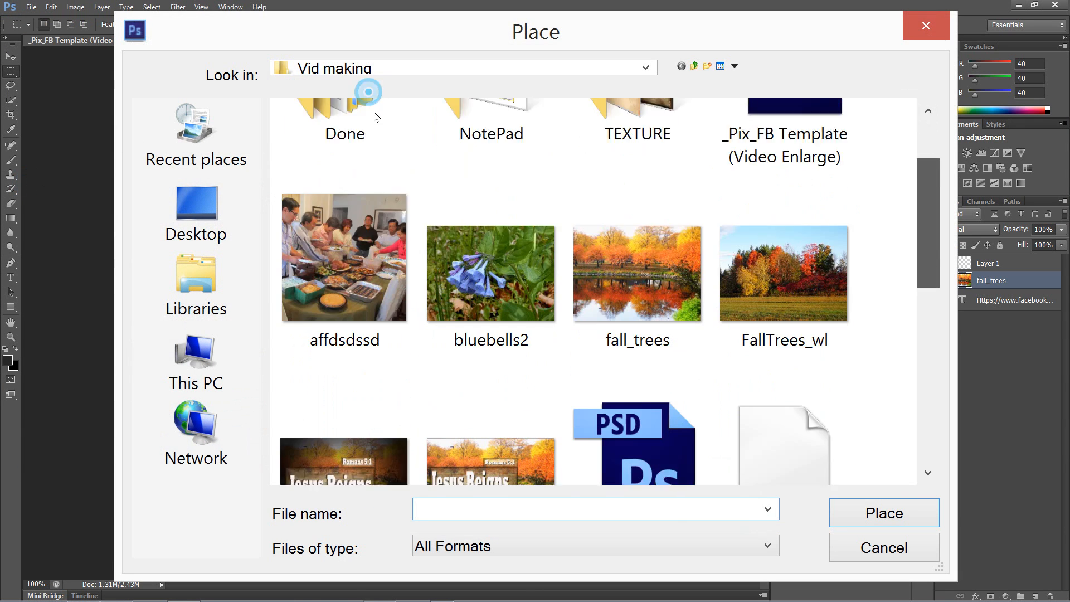
{"action": "left_click", "coordinate": [490, 384]}
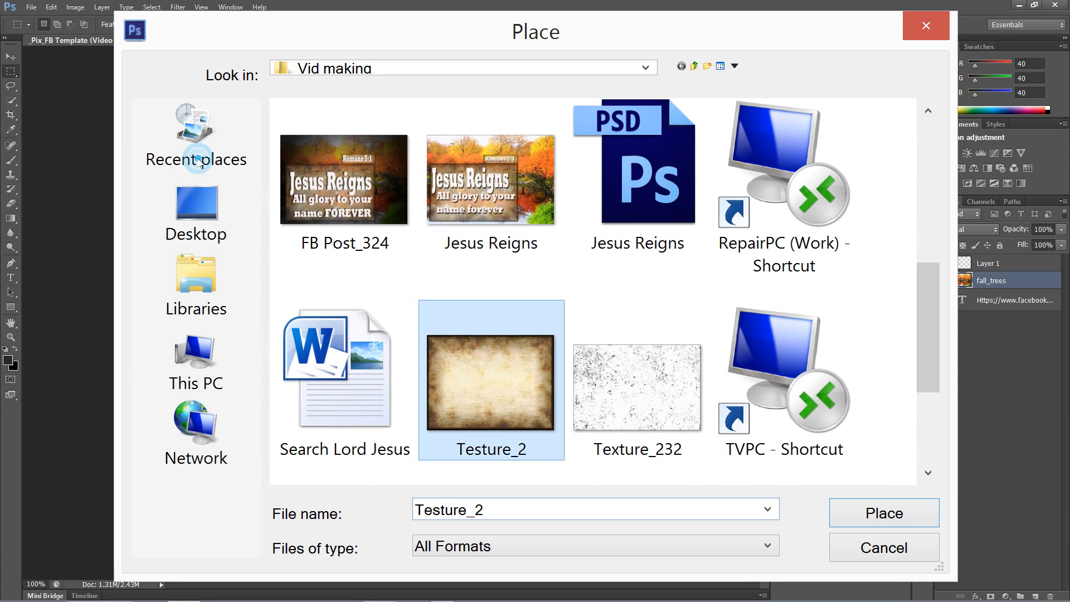
{"action": "key", "text": "Return"}
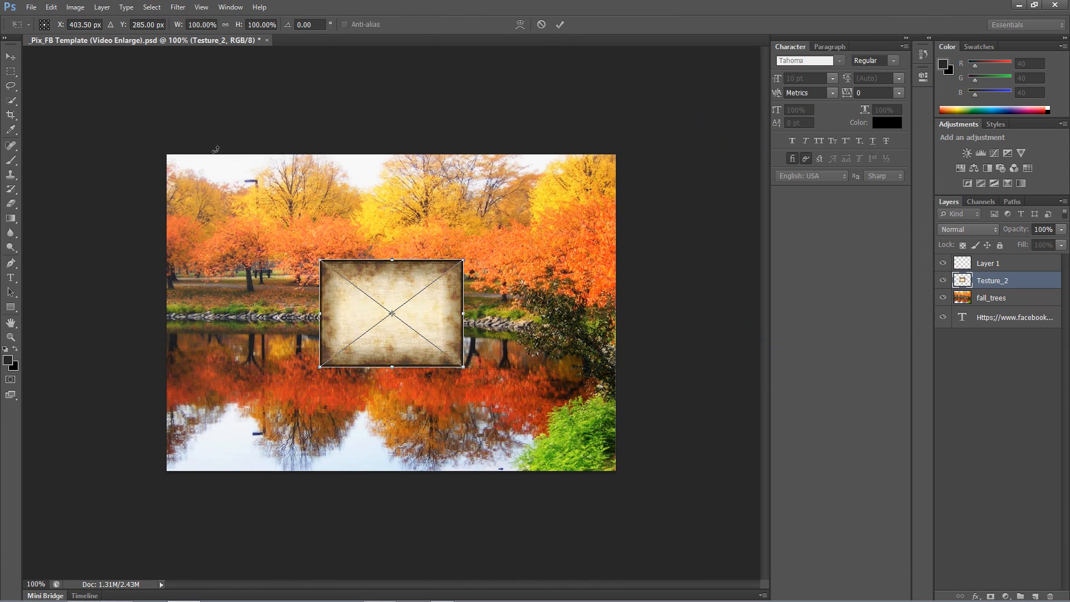
Step: Move the Testure_2 image near the photo's left edge and enlarge it to about 220% width and 191% height
{"action": "left_click", "coordinate": [162, 127]}
{"action": "key", "text": "shift+Left"}
{"action": "key", "text": "shift+Left"}
{"action": "key", "text": "shift+Left"}
{"action": "key", "text": "shift+Left"}
{"action": "key", "text": "shift+Left"}
{"action": "key", "text": "shift+Left"}
{"action": "key", "text": "shift+Left"}
{"action": "key", "text": "shift+Left"}
{"action": "key", "text": "shift+Left"}
{"action": "key", "text": "shift+Left"}
{"action": "key", "text": "shift+Left"}
{"action": "key", "text": "shift+Left"}
{"action": "key", "text": "shift+Left"}
{"action": "key", "text": "shift+Left"}
{"action": "key", "text": "shift+Left"}
{"action": "key", "text": "shift+Left"}
{"action": "key", "text": "shift+Left"}
{"action": "key", "text": "shift+Left"}
{"action": "key", "text": "shift+Left"}
{"action": "key", "text": "shift+Left"}
{"action": "key", "text": "shift+Right"}
{"action": "key", "text": "shift+Right"}
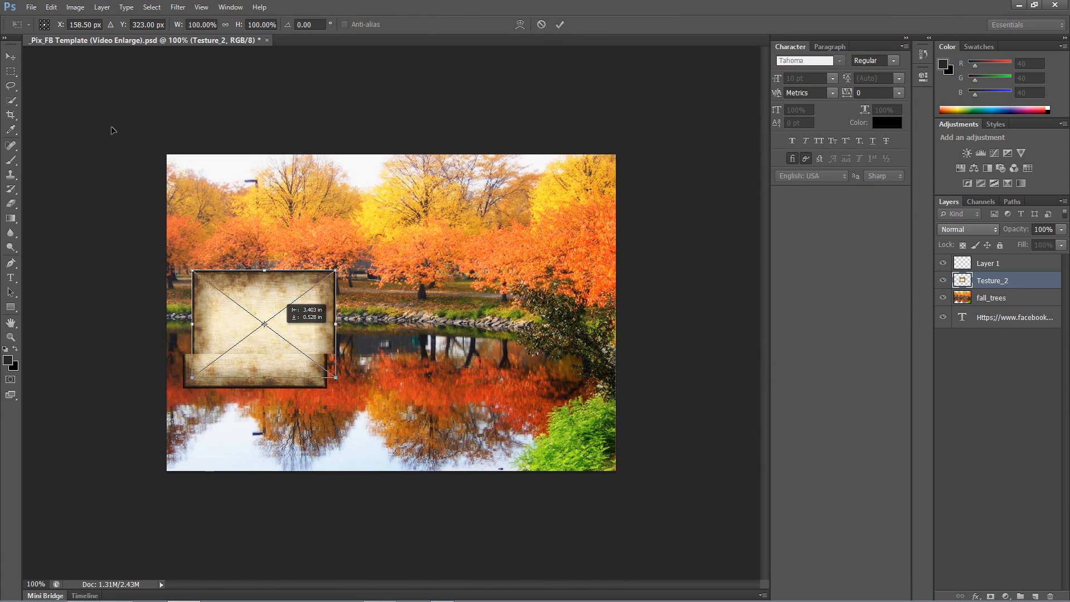
{"action": "key", "text": "shift+Left"}
{"action": "key", "text": "shift+Left"}
{"action": "key", "text": "shift+Left"}
{"action": "key", "text": "Right"}
{"action": "key", "text": "Right"}
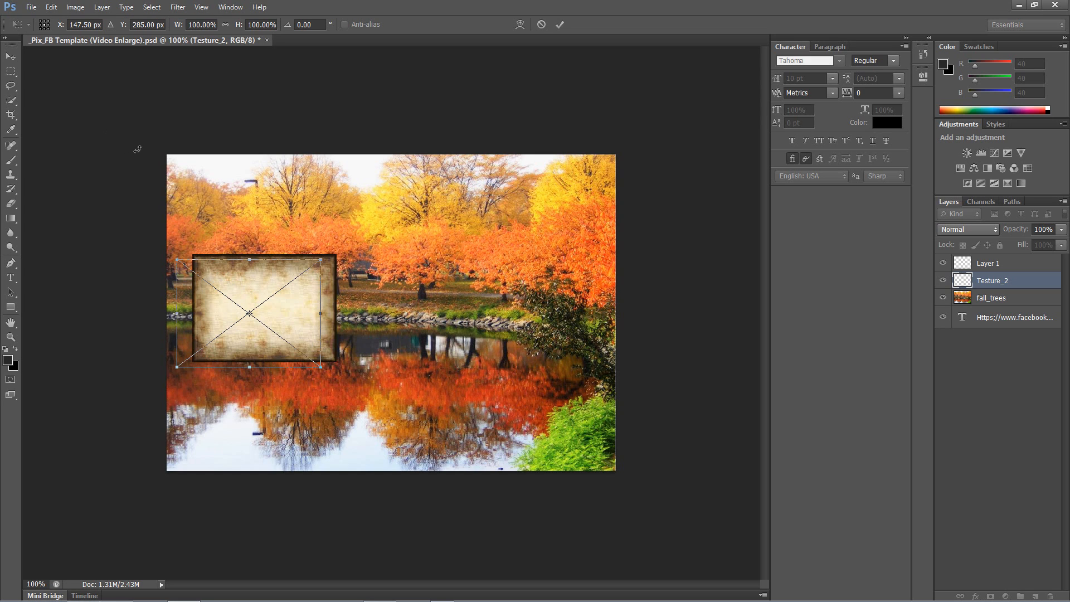
{"action": "left_click_drag", "start_coordinate": [126, 146], "coordinate": [194, 181]}
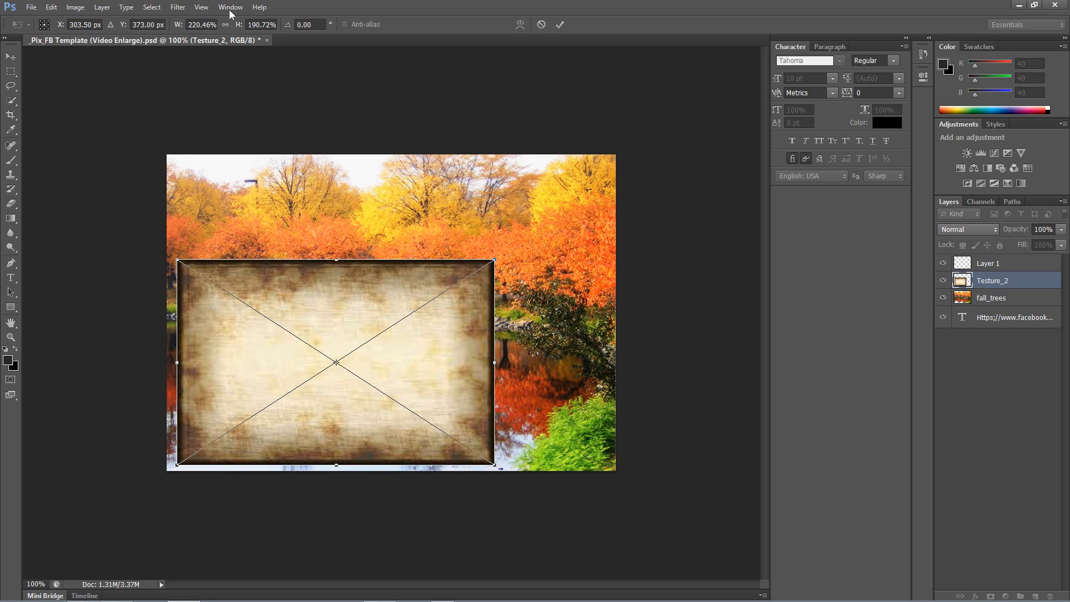
{"action": "key", "text": "Return"}
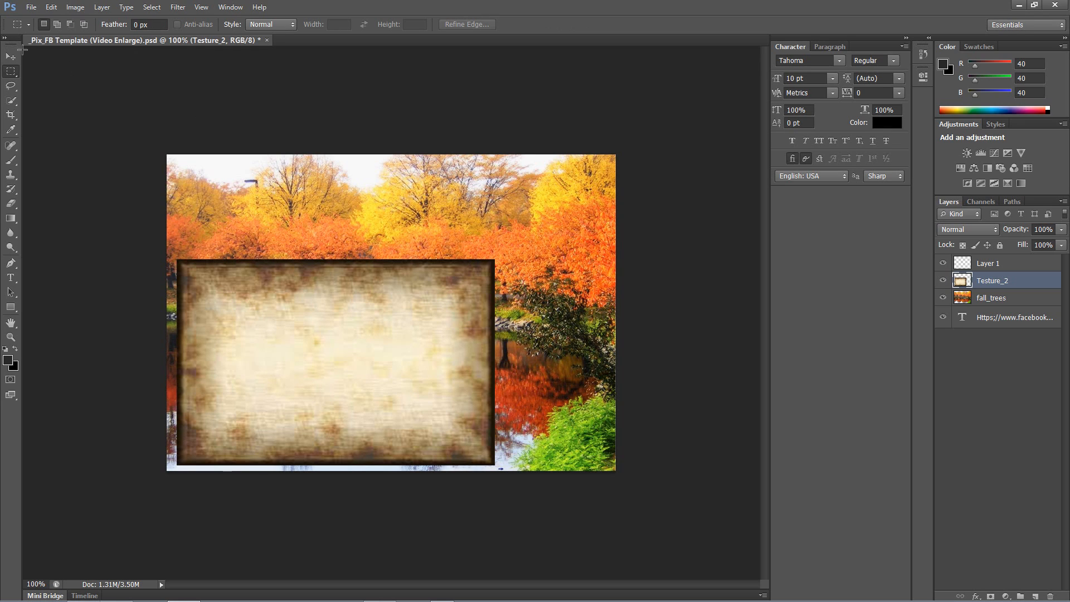
Step: Using the Move tool's transform controls, stretch Testure_2 to about 108.4% width and 100.8% height, centred near X 330.5 px, Y 361.5 px
{"action": "key", "text": "v"}
{"action": "left_click", "coordinate": [11, 57]}
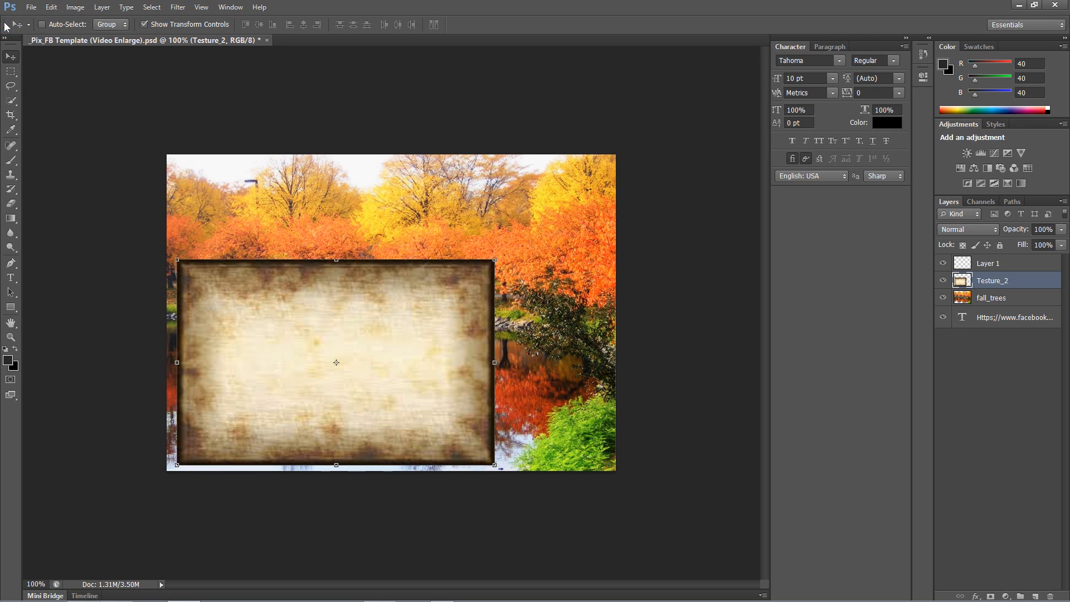
{"action": "left_click", "coordinate": [143, 24]}
{"action": "left_click_drag", "start_coordinate": [336, 259], "coordinate": [336, 258]}
{"action": "left_click_drag", "start_coordinate": [494, 362], "coordinate": [521, 362]}
{"action": "key", "text": "shift+Up"}
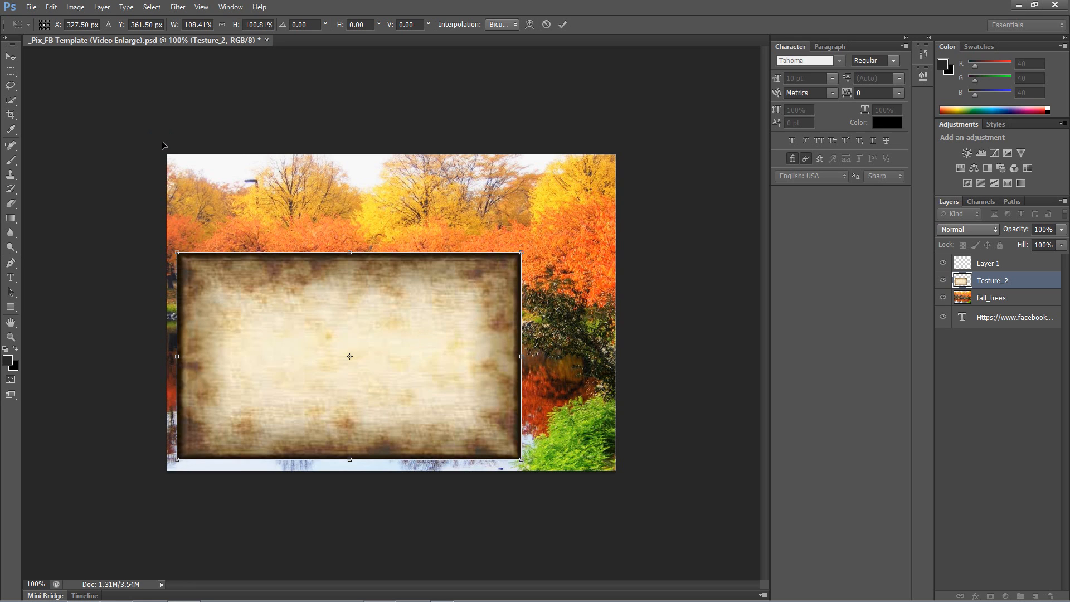
{"action": "key", "text": "Right"}
{"action": "key", "text": "Right"}
{"action": "key", "text": "Right"}
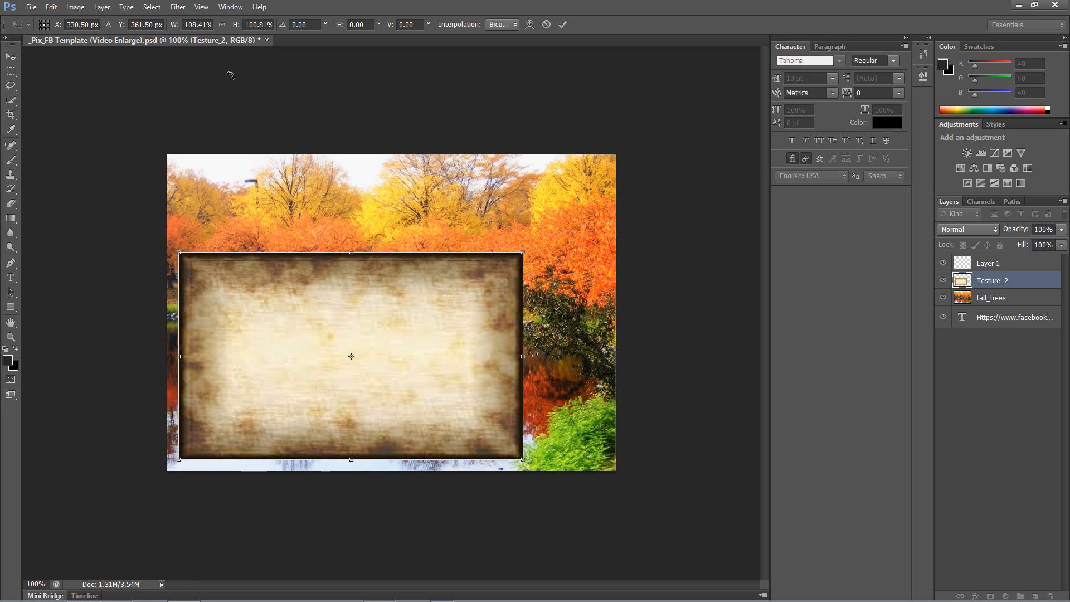
{"action": "key", "text": "Return"}
{"action": "left_click", "coordinate": [405, 114]}
{"action": "key", "text": "Return"}
Step: Set the Testure_2 layer's opacity to 50% through its Blending Options
{"action": "right_click", "coordinate": [404, 109]}
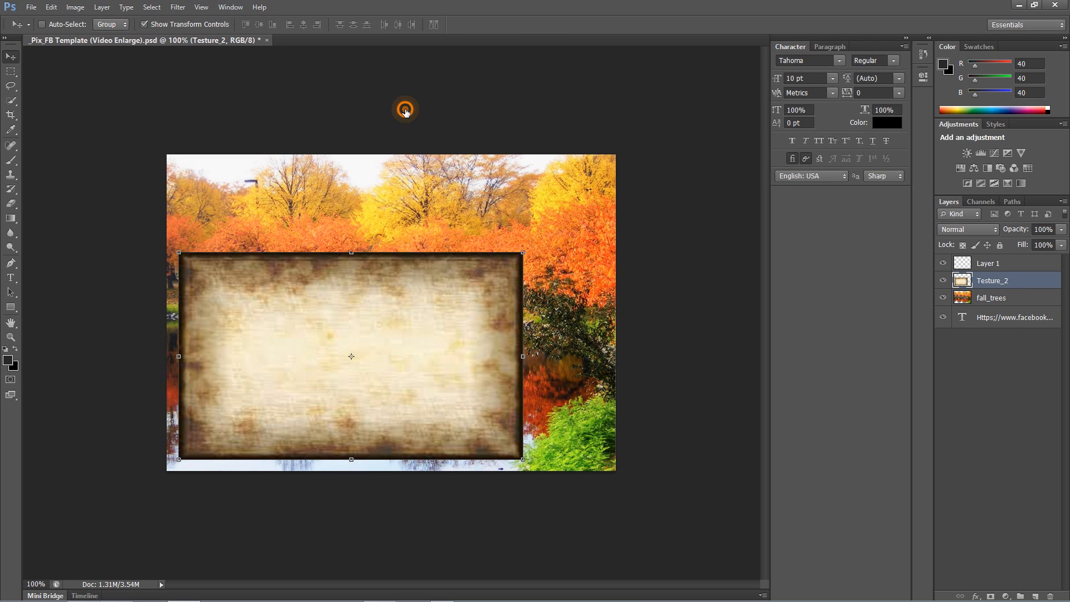
{"action": "key", "text": "Up"}
{"action": "key", "text": "Up"}
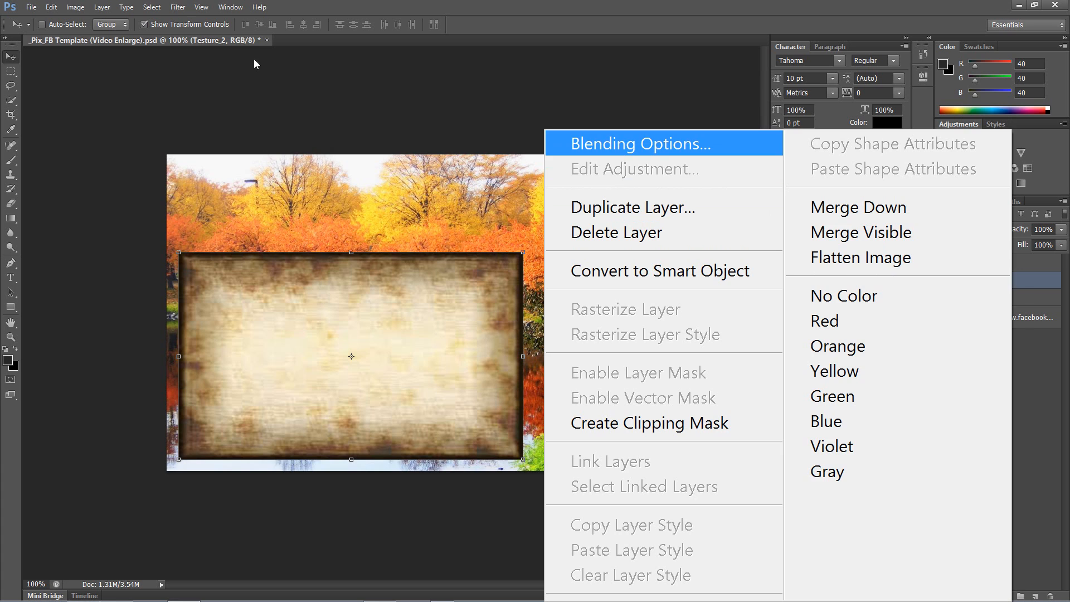
{"action": "key", "text": "Return"}
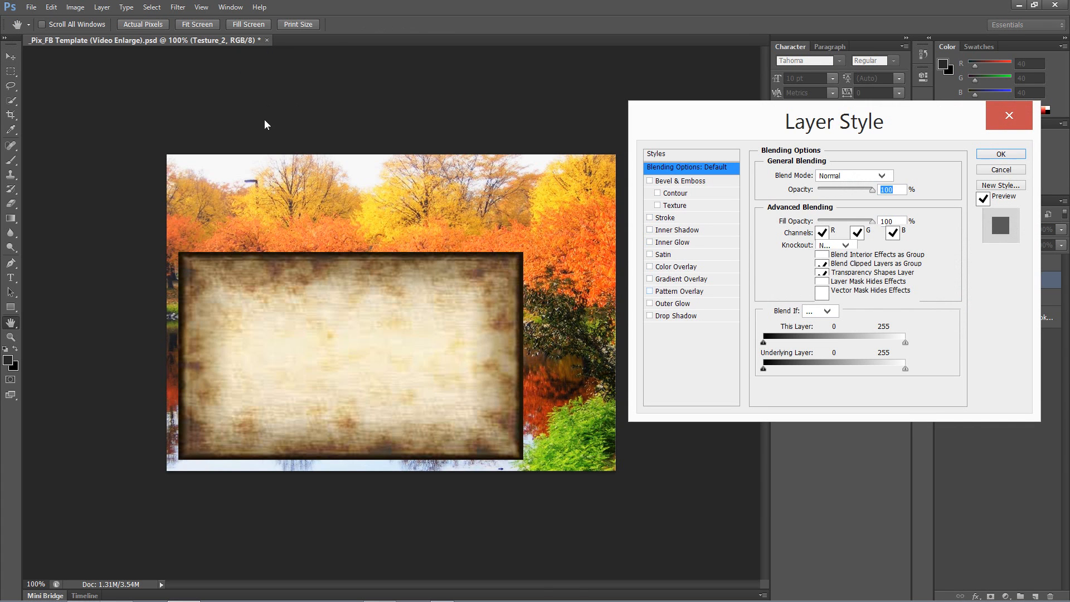
{"action": "left_click", "coordinate": [349, 77]}
{"action": "type", "text": "50"}
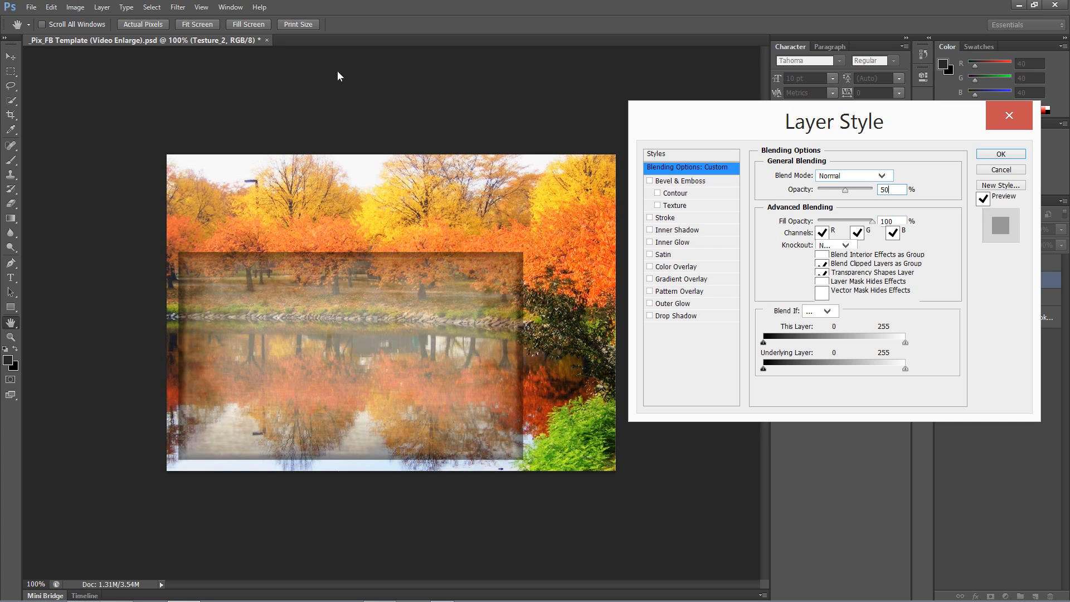
{"action": "key", "text": "Tab"}
{"action": "key", "text": "Return"}
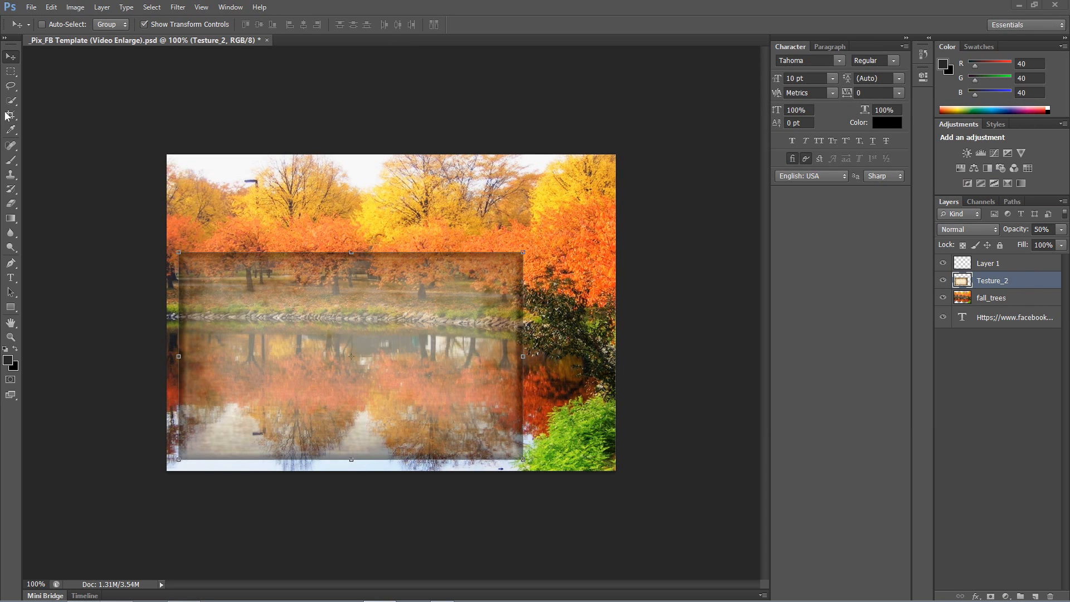
Step: Activate the Horizontal Type tool for adding text over the texture panel
{"action": "key", "text": "t"}
{"action": "key", "text": "t"}
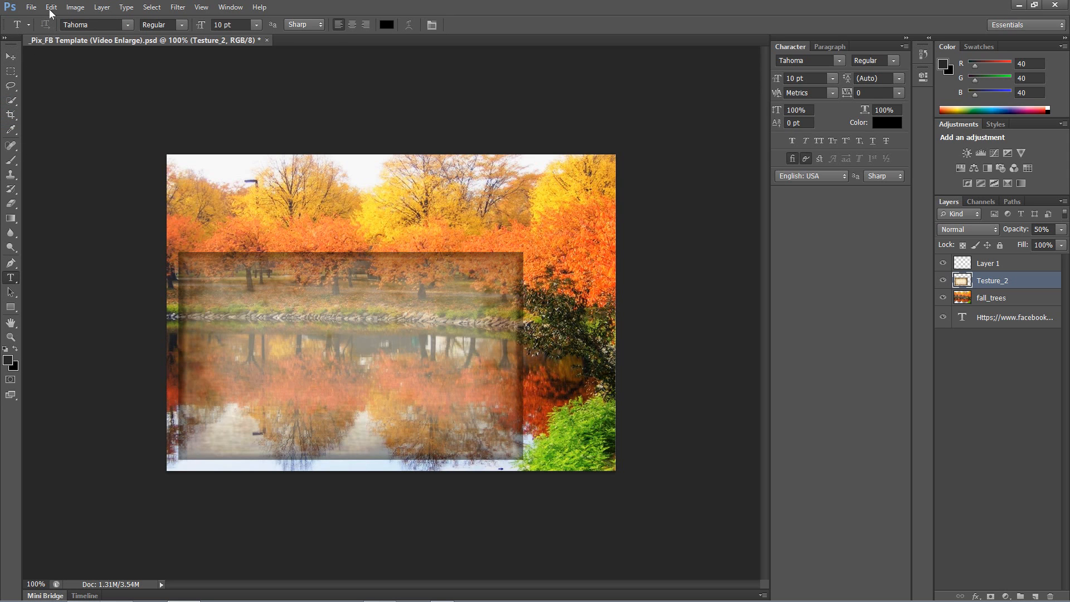
{"action": "left_click", "coordinate": [67, 24]}
{"action": "scroll", "coordinate": [51, 81], "scroll_direction": "up", "scroll_amount": 3}
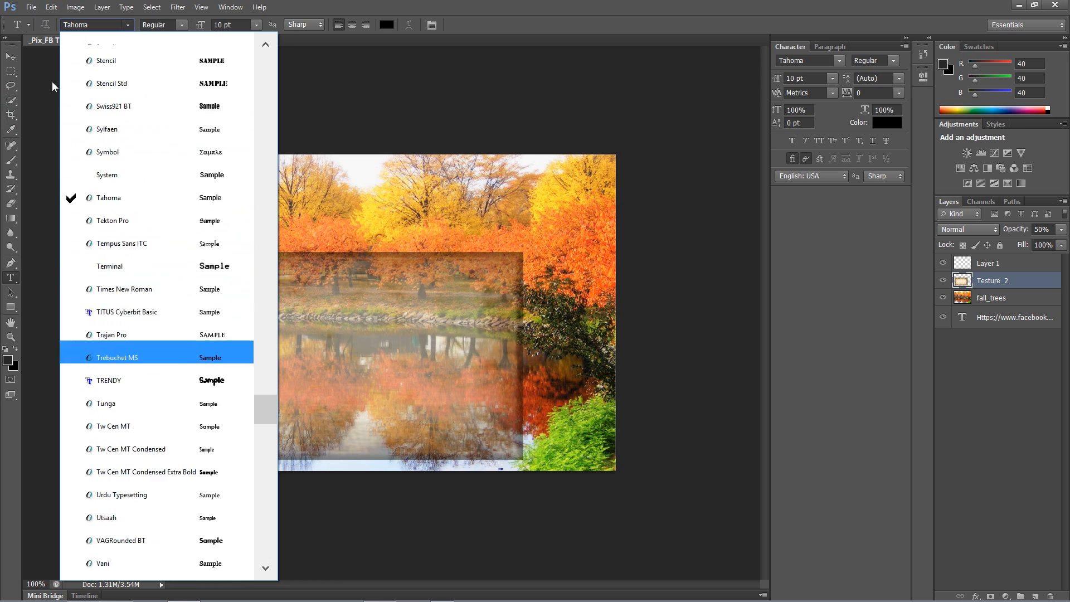
{"action": "scroll", "coordinate": [52, 81], "scroll_direction": "up", "scroll_amount": 4}
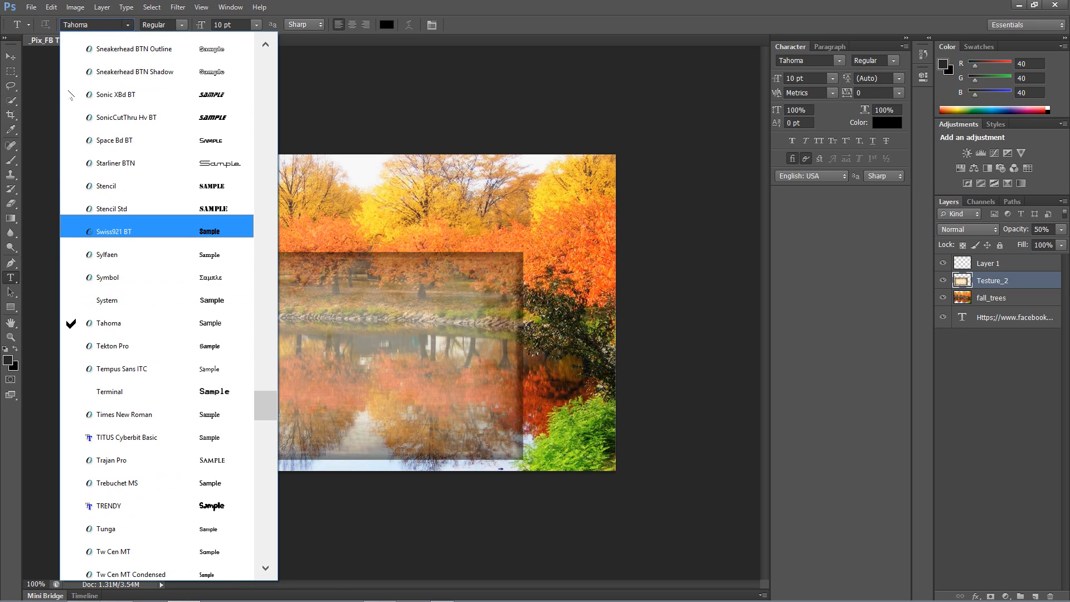
{"action": "scroll", "coordinate": [68, 100], "scroll_direction": "up", "scroll_amount": 4}
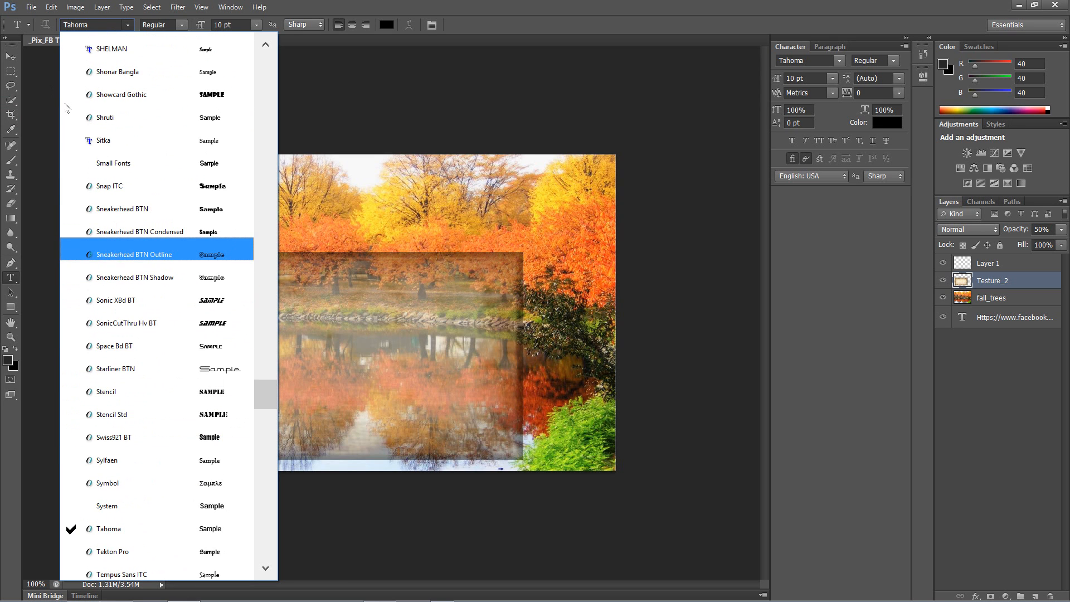
{"action": "scroll", "coordinate": [67, 108], "scroll_direction": "down", "scroll_amount": 1}
{"action": "key", "text": "Escape"}
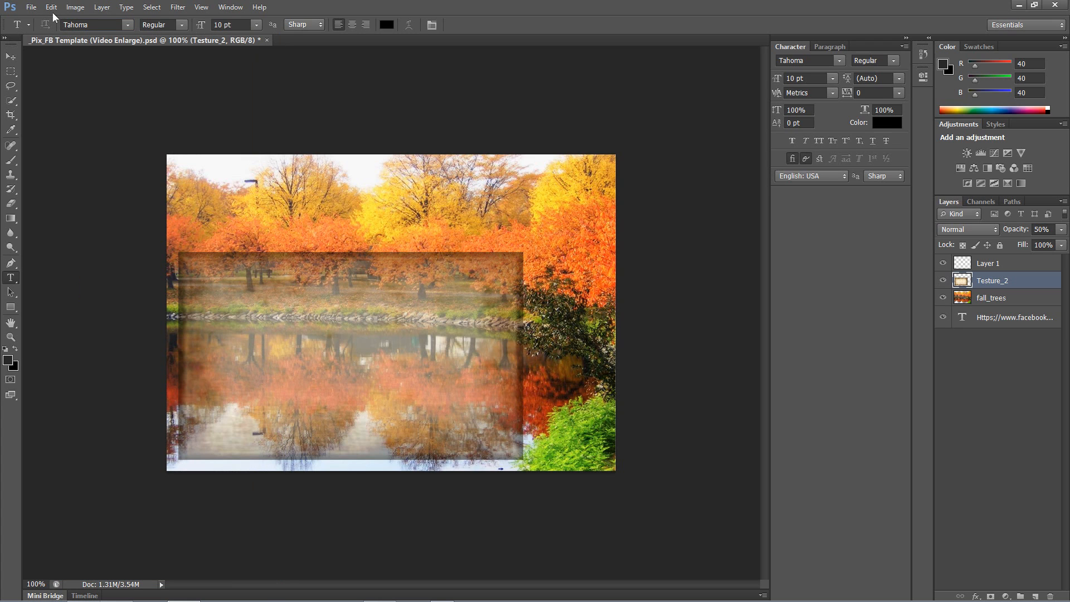
Step: Set the Type tool's font to Rockwell Extra Bold
{"action": "left_click", "coordinate": [128, 24]}
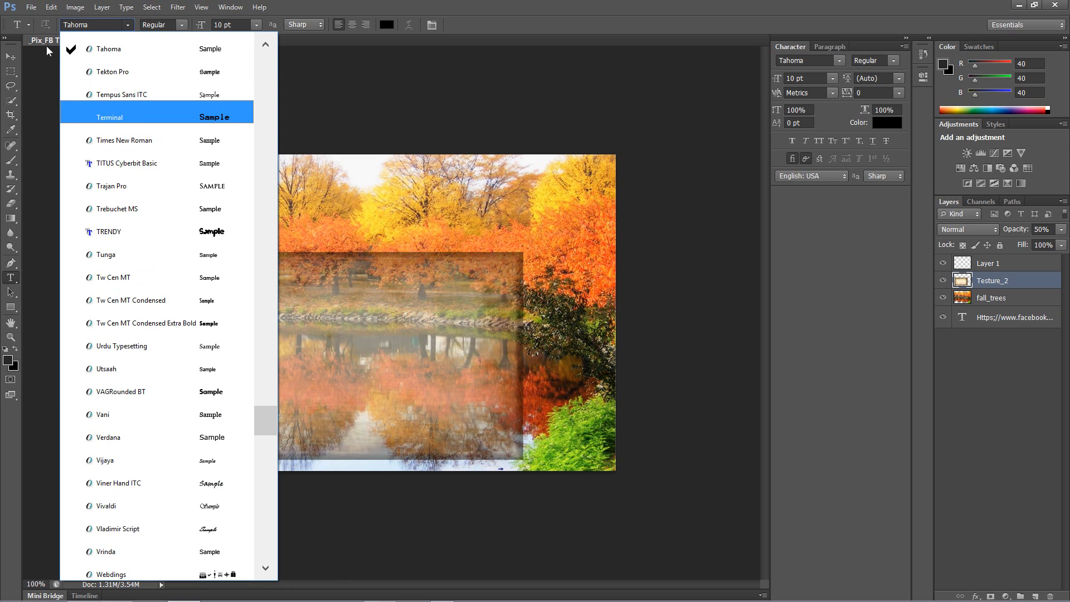
{"action": "key", "text": "Down"}
{"action": "key", "text": "Down"}
{"action": "key", "text": "Down"}
{"action": "scroll", "coordinate": [49, 70], "scroll_direction": "up", "scroll_amount": 1}
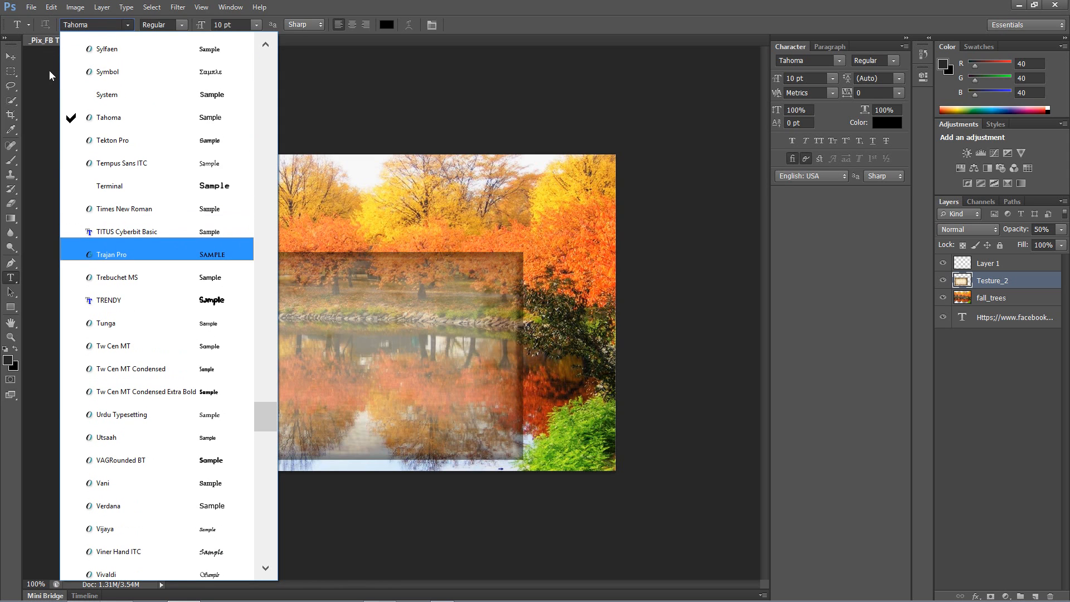
{"action": "scroll", "coordinate": [49, 71], "scroll_direction": "up", "scroll_amount": 5}
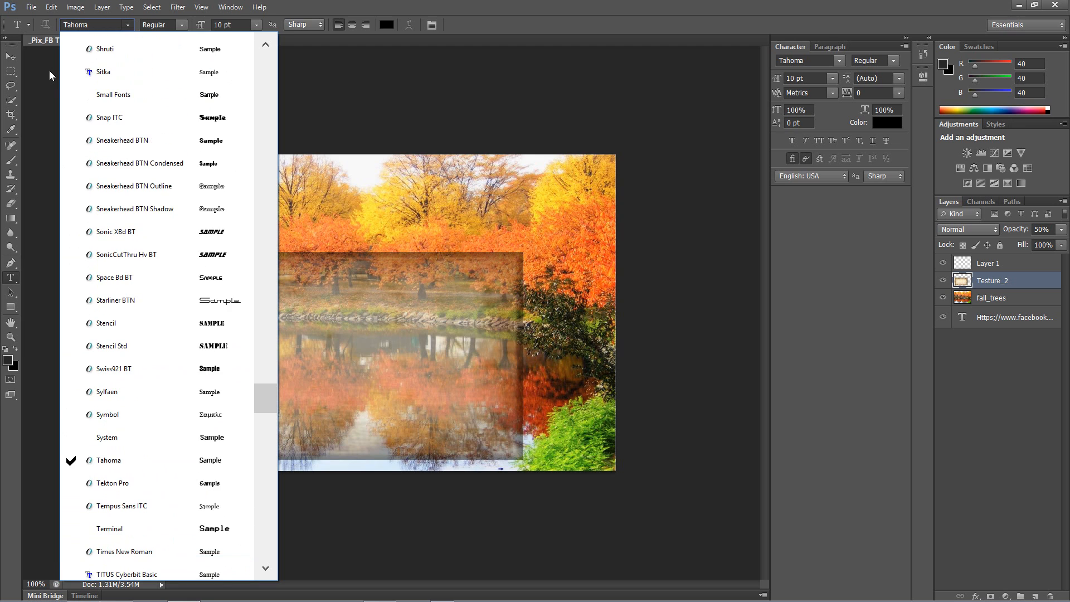
{"action": "scroll", "coordinate": [49, 71], "scroll_direction": "up", "scroll_amount": 5}
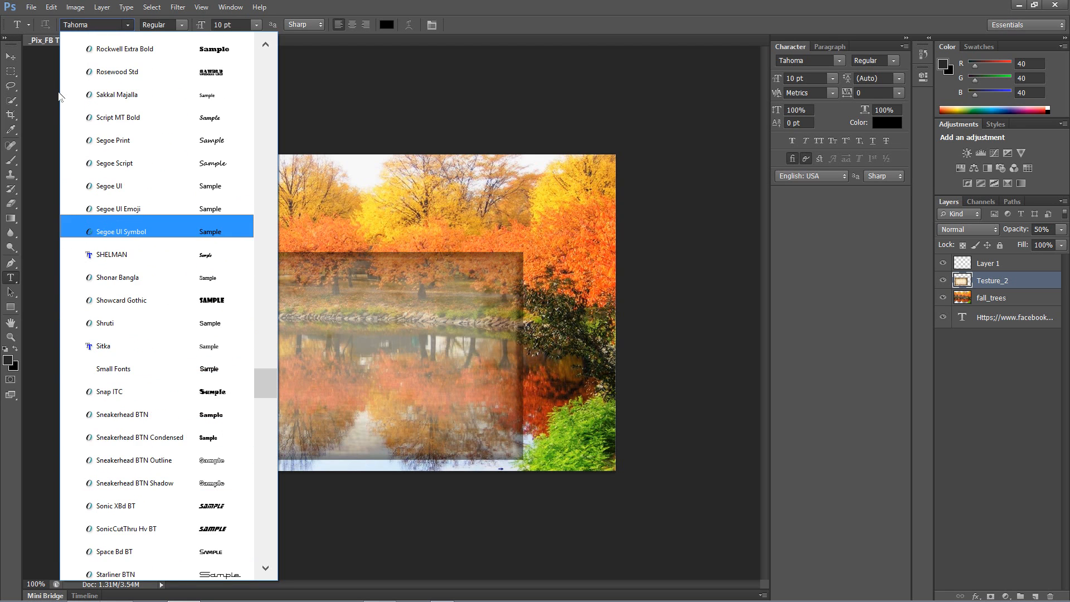
{"action": "scroll", "coordinate": [59, 96], "scroll_direction": "up", "scroll_amount": 2}
{"action": "key", "text": "Up"}
{"action": "key", "text": "Up"}
{"action": "key", "text": "Up"}
{"action": "key", "text": "Up"}
{"action": "key", "text": "Up"}
{"action": "key", "text": "Up"}
{"action": "key", "text": "Up"}
{"action": "key", "text": "Up"}
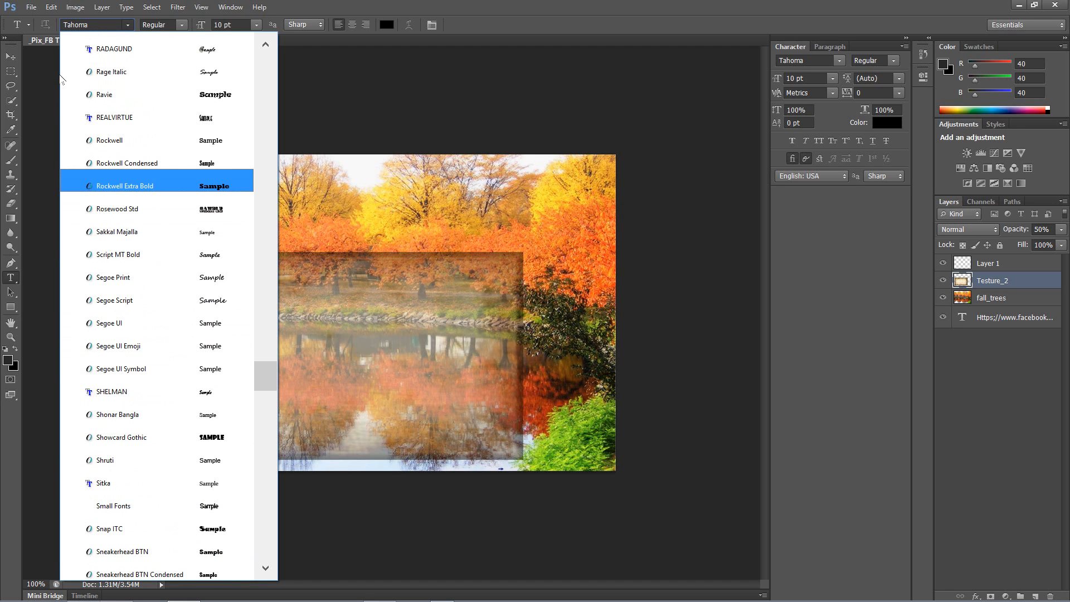
{"action": "key", "text": "Return"}
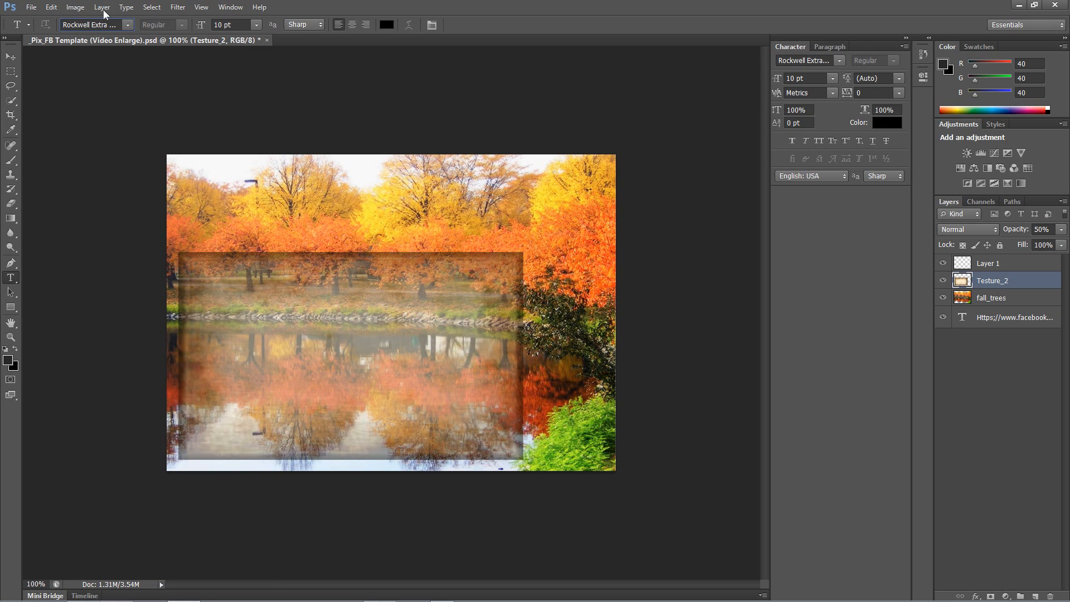
Step: Set the text size to 24 pt
{"action": "left_click", "coordinate": [256, 24]}
{"action": "left_click", "coordinate": [102, 106]}
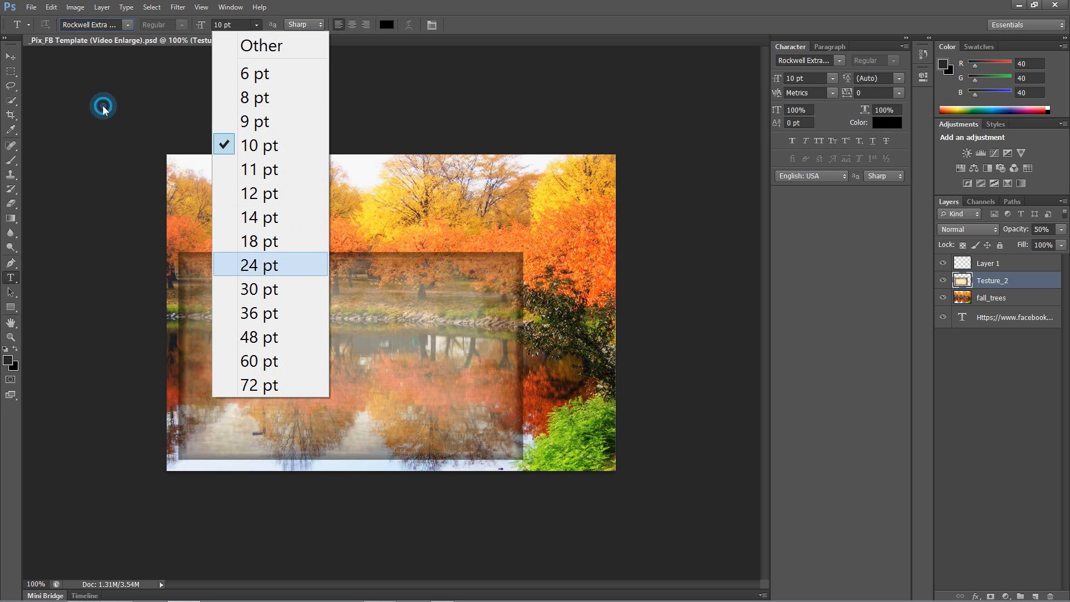
Step: Add the 24 pt text "Jesus Reigns" near the top of the texture panel and color it near-white (fbfafa)
{"action": "left_click", "coordinate": [83, 108]}
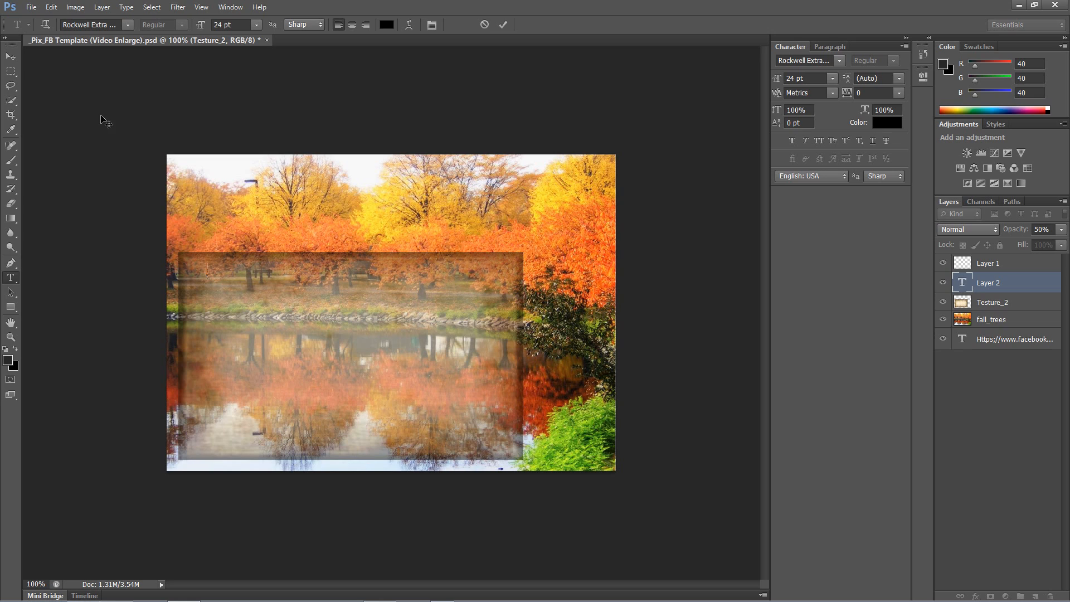
{"action": "type", "text": "Jesus Reigns"}
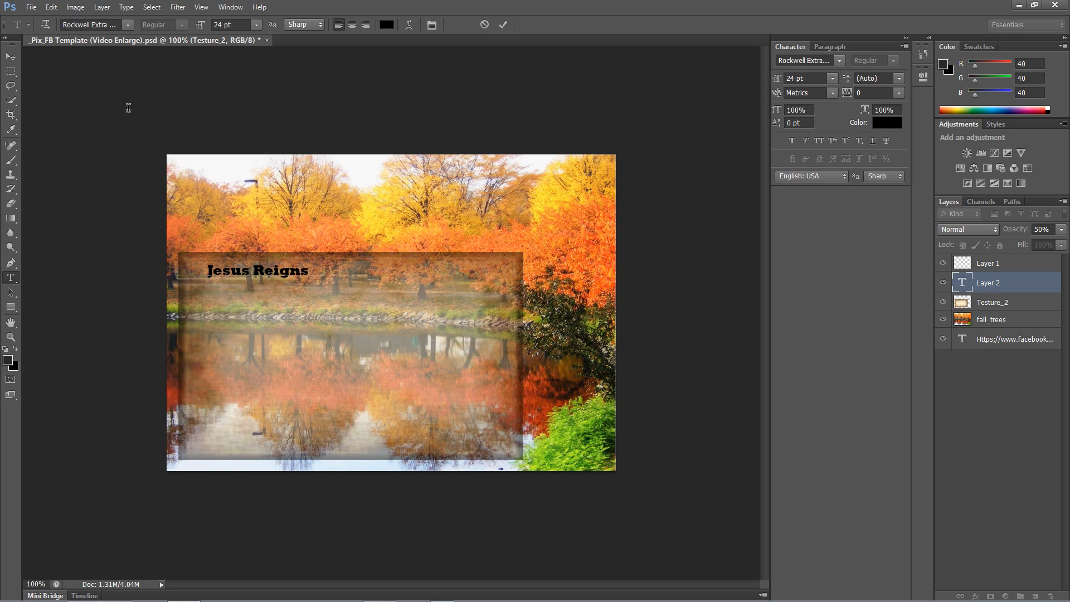
{"action": "key", "text": "ctrl+a"}
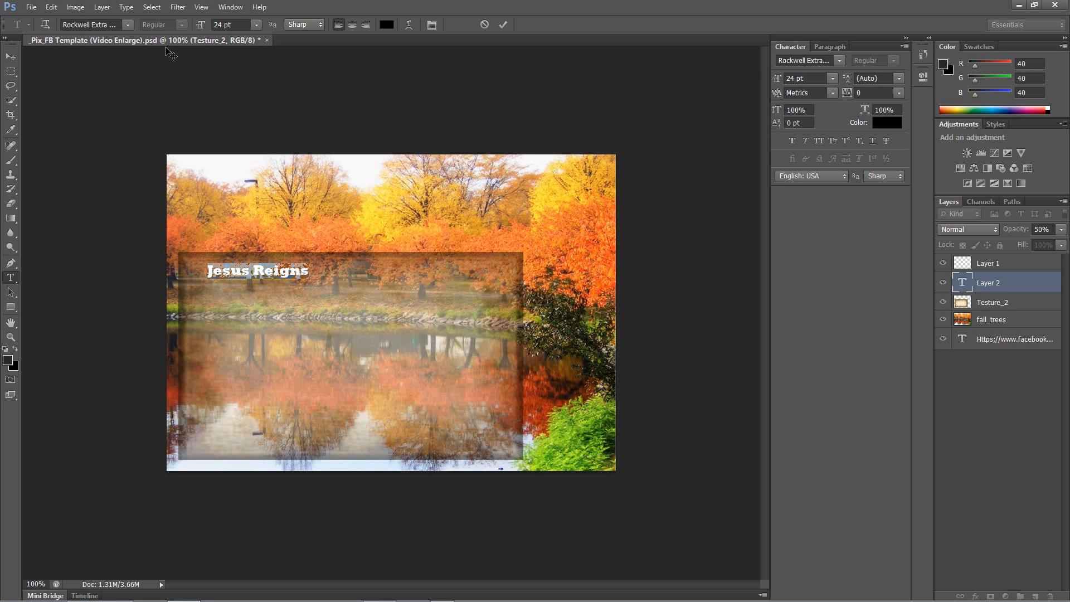
{"action": "left_click", "coordinate": [386, 24]}
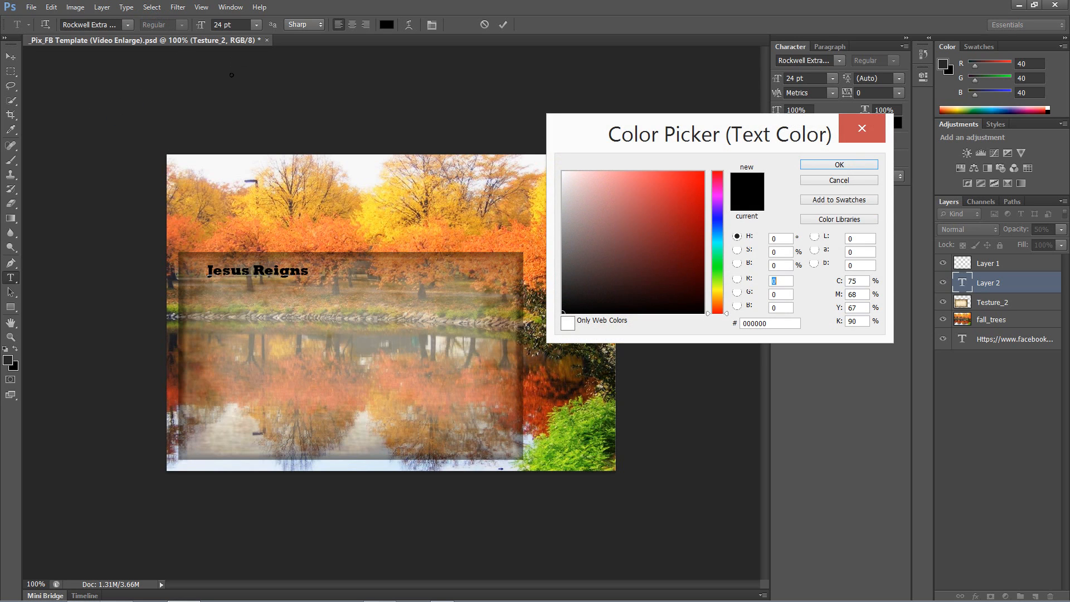
{"action": "left_click", "coordinate": [223, 69]}
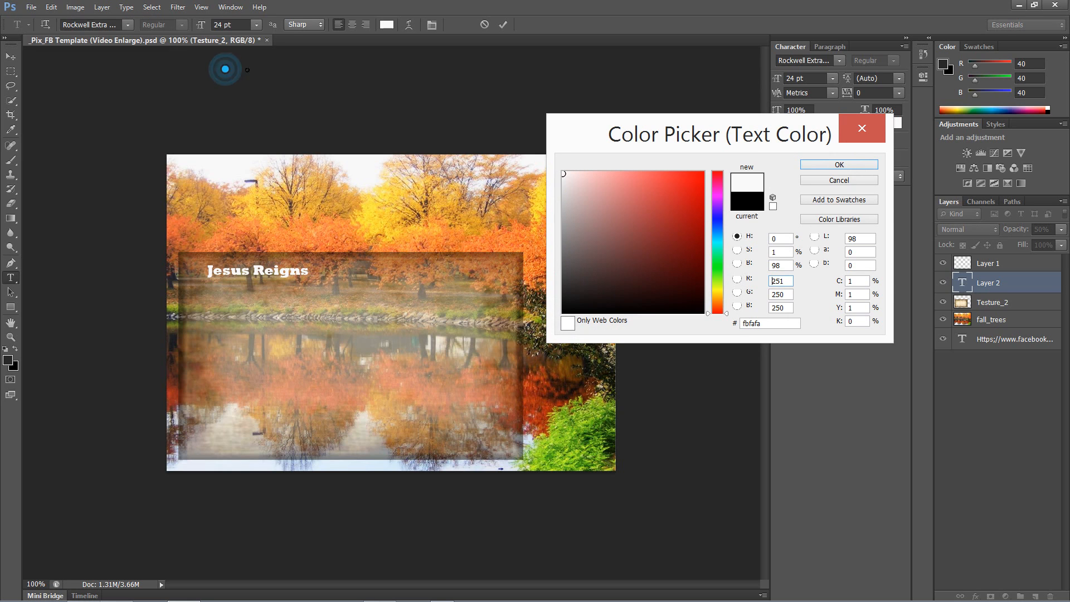
{"action": "left_click", "coordinate": [332, 66]}
{"action": "key", "text": "Return"}
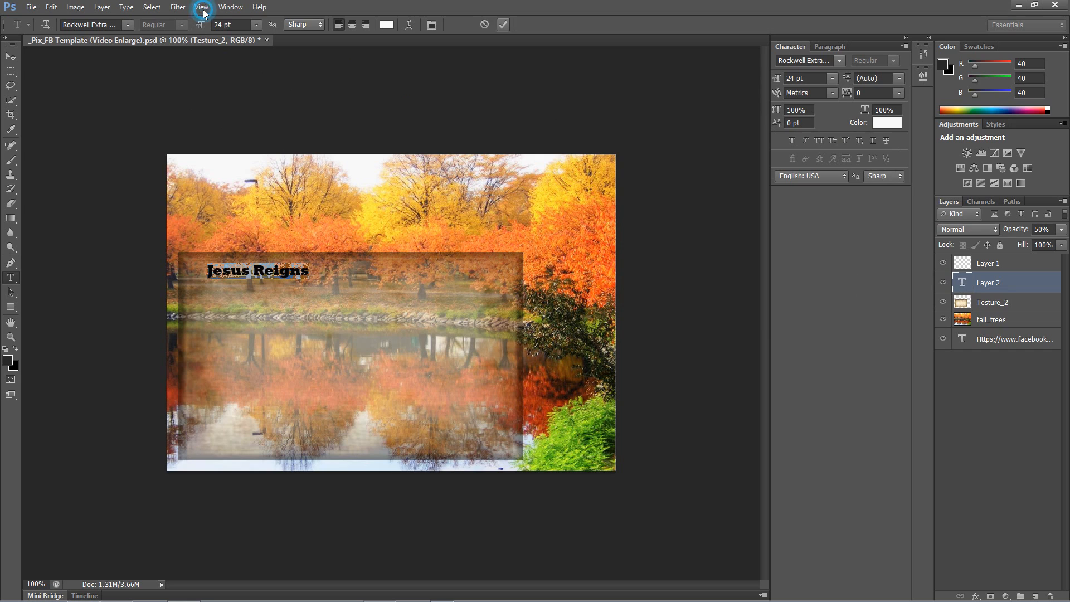
{"action": "key", "text": "ctrl+Return"}
Step: Stretch the "Jesus Reigns" text to about 312% width and 909% height, spanning the upper part of the texture panel
{"action": "left_click", "coordinate": [10, 57]}
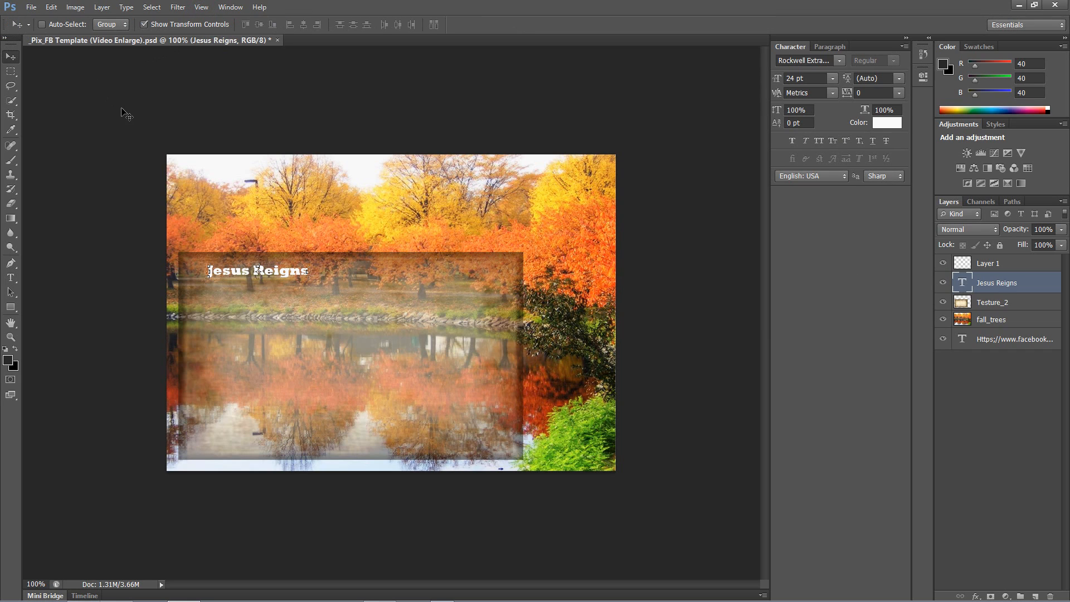
{"action": "mouse_move", "coordinate": [308, 276]}
{"action": "left_mouse_down"}
{"action": "mouse_move", "coordinate": [396, 334]}
{"action": "mouse_move", "coordinate": [509, 379]}
{"action": "left_mouse_up"}
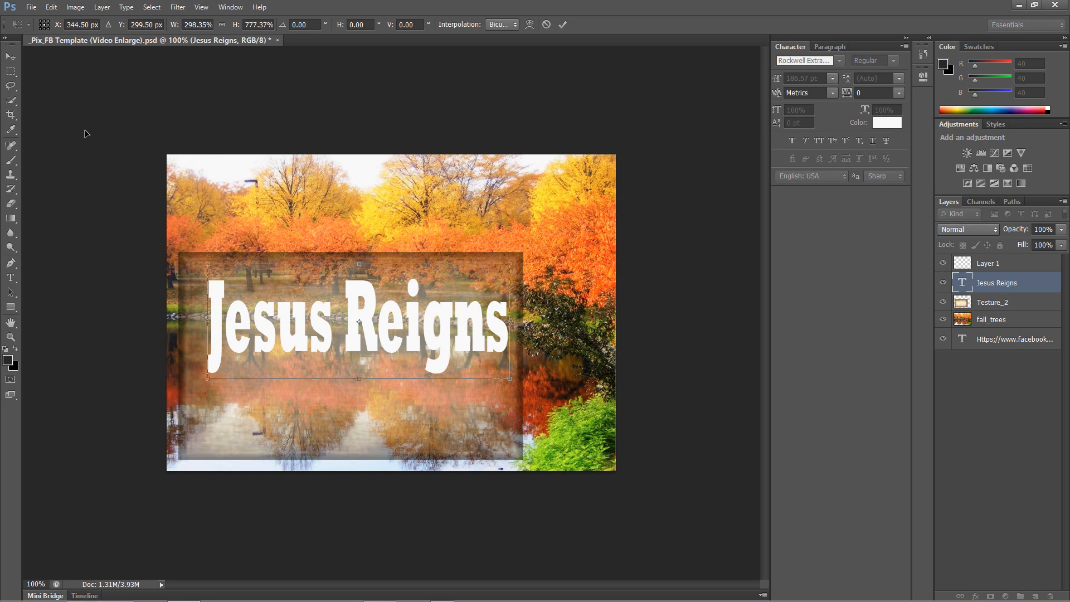
{"action": "mouse_move", "coordinate": [207, 322]}
{"action": "left_mouse_down"}
{"action": "mouse_move", "coordinate": [179, 322]}
{"action": "mouse_move", "coordinate": [194, 322]}
{"action": "left_mouse_up"}
{"action": "left_click_drag", "start_coordinate": [140, 105], "coordinate": [143, 96]}
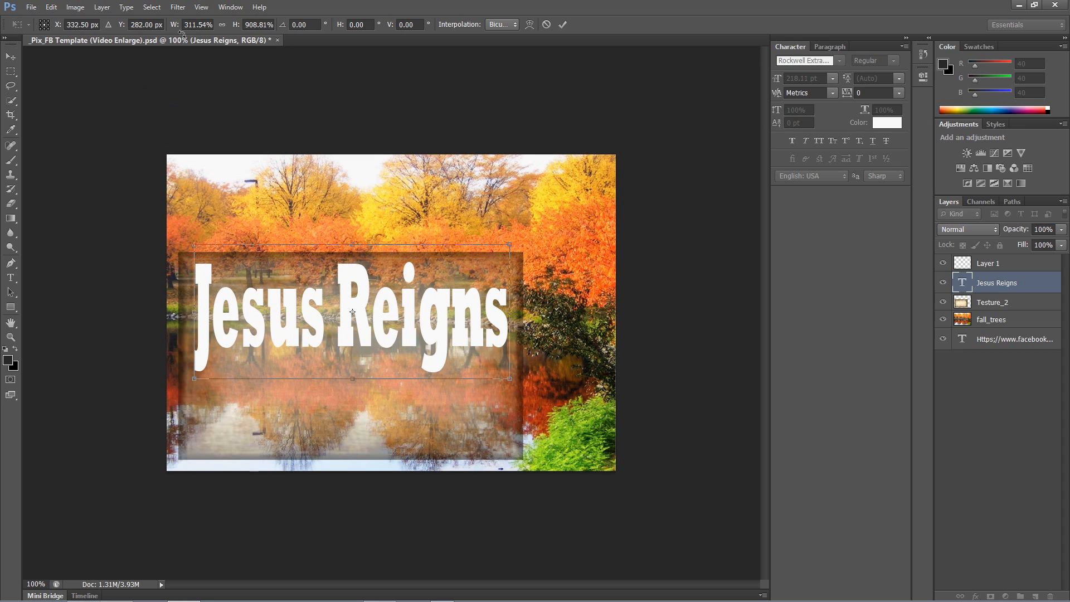
{"action": "key", "text": "Return"}
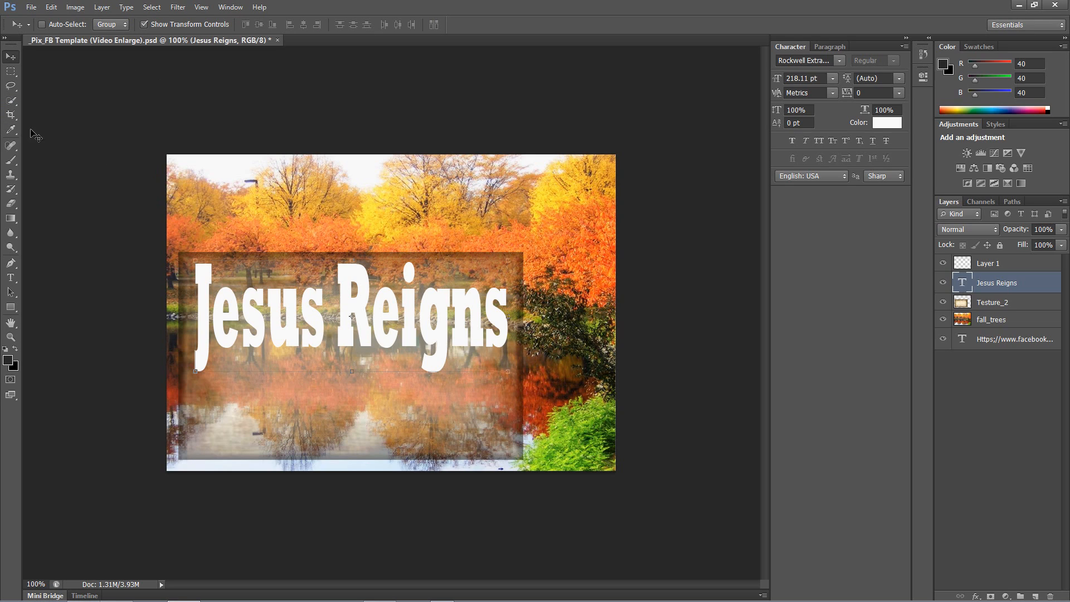
{"action": "key", "text": "t"}
{"action": "key", "text": "Return"}
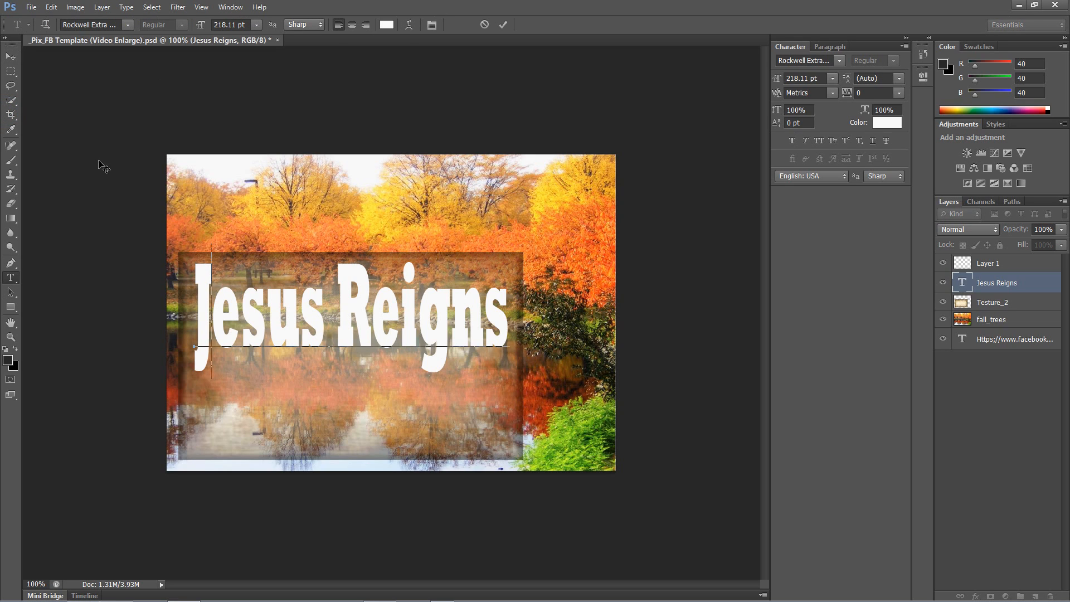
{"action": "key", "text": "ctrl"}
{"action": "key", "text": "Delete"}
{"action": "key", "text": "Delete"}
{"action": "key", "text": "Delete"}
{"action": "key", "text": "Delete"}
{"action": "key", "text": "Delete"}
{"action": "key", "text": "Delete"}
{"action": "type", "text": "All glo"}
{"action": "key", "text": "Delete"}
{"action": "key", "text": "Delete"}
{"action": "key", "text": "Delete"}
{"action": "key", "text": "Delete"}
{"action": "key", "text": "Delete"}
{"action": "type", "text": "ry to your"}
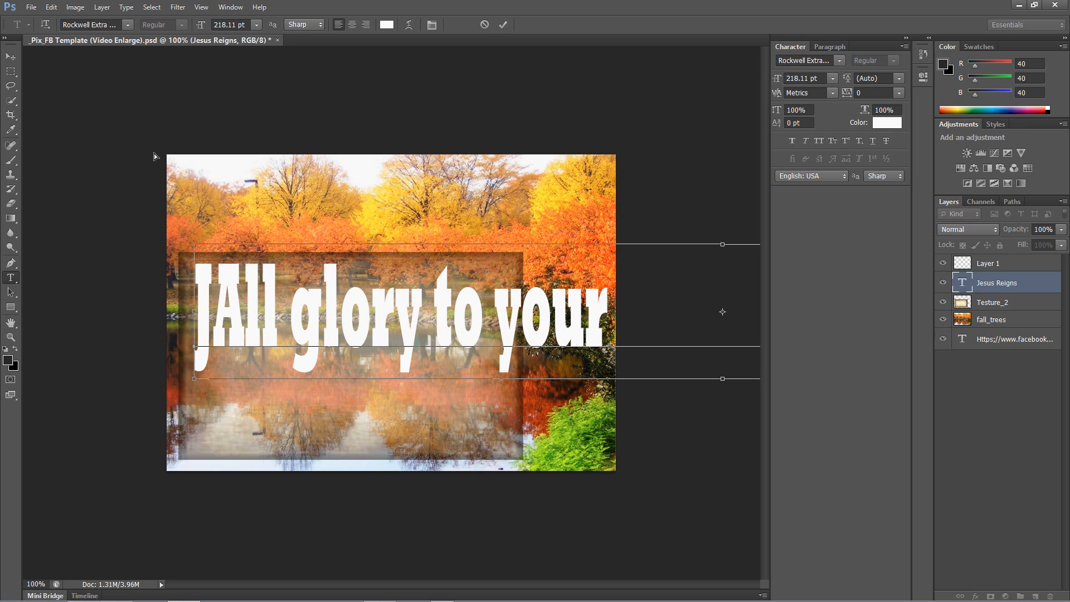
{"action": "key", "text": "ctrl+z"}
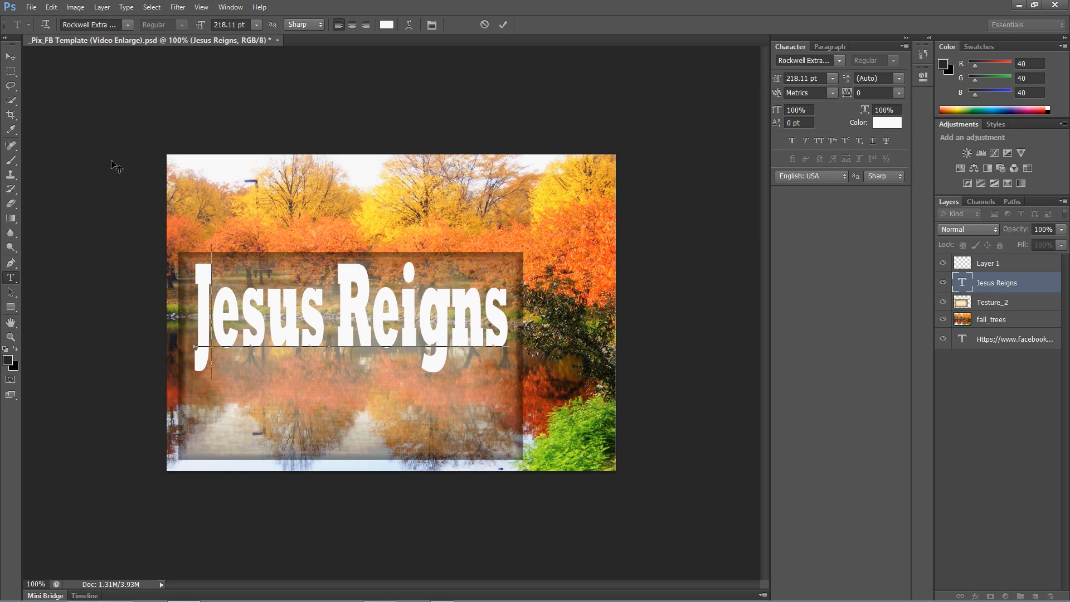
{"action": "left_click", "coordinate": [195, 8]}
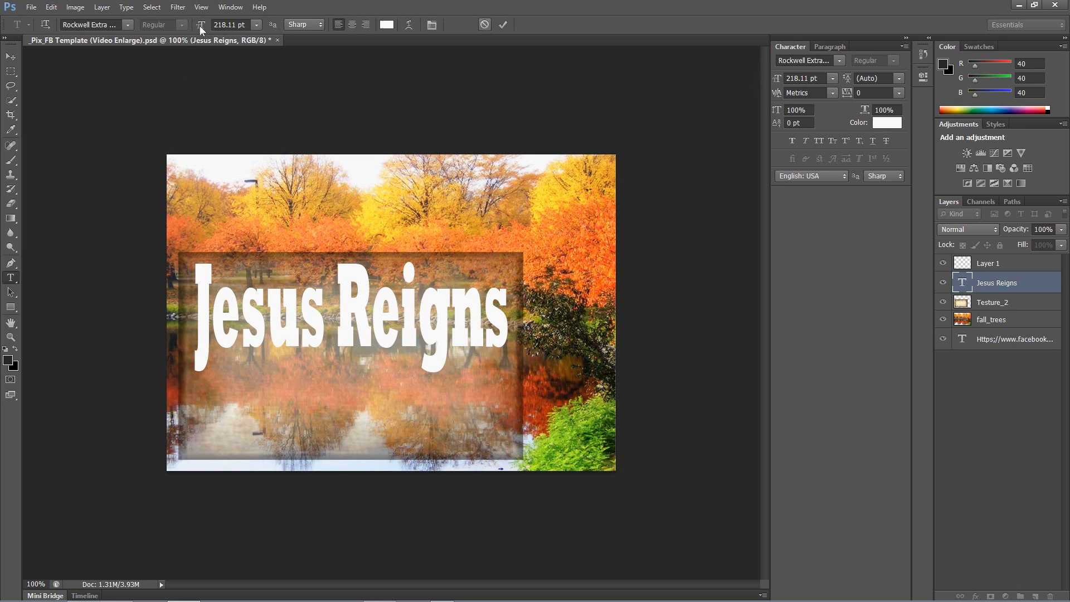
Step: Add a separate 24 pt text below the heading reading "All glory to your name forever", broken into two lines after "your"
{"action": "left_click", "coordinate": [94, 160]}
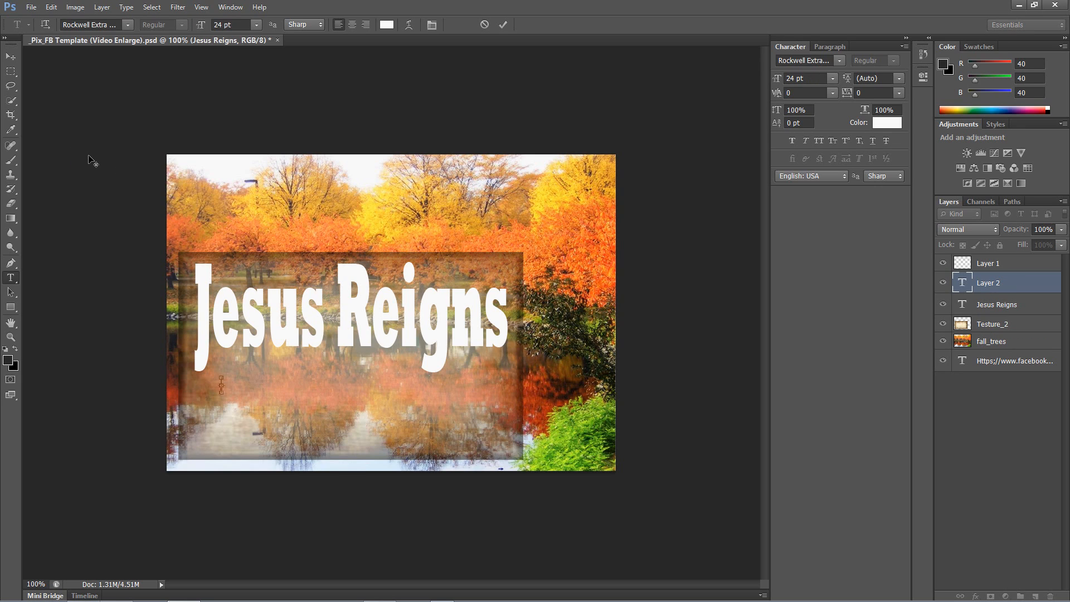
{"action": "type", "text": "All glory to your name forever"}
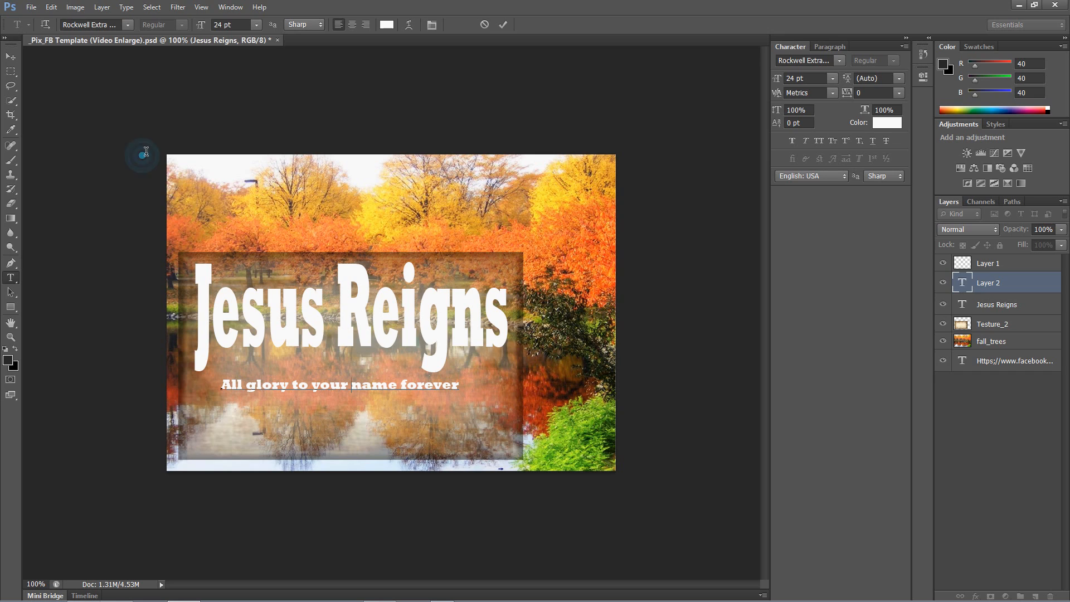
{"action": "key", "text": "BackSpace"}
{"action": "key", "text": "Return"}
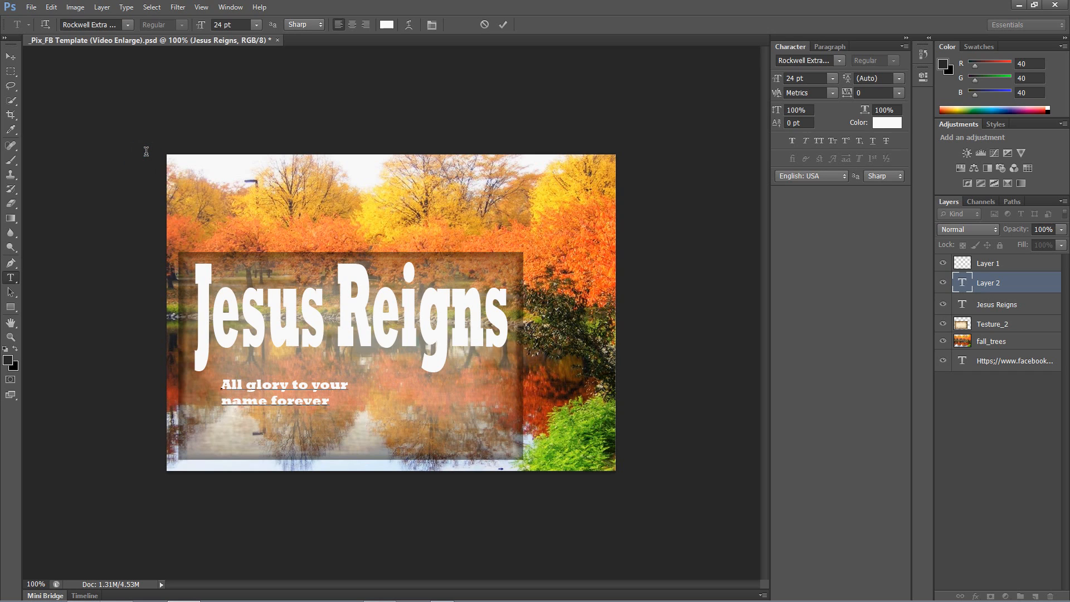
{"action": "left_click", "coordinate": [201, 10]}
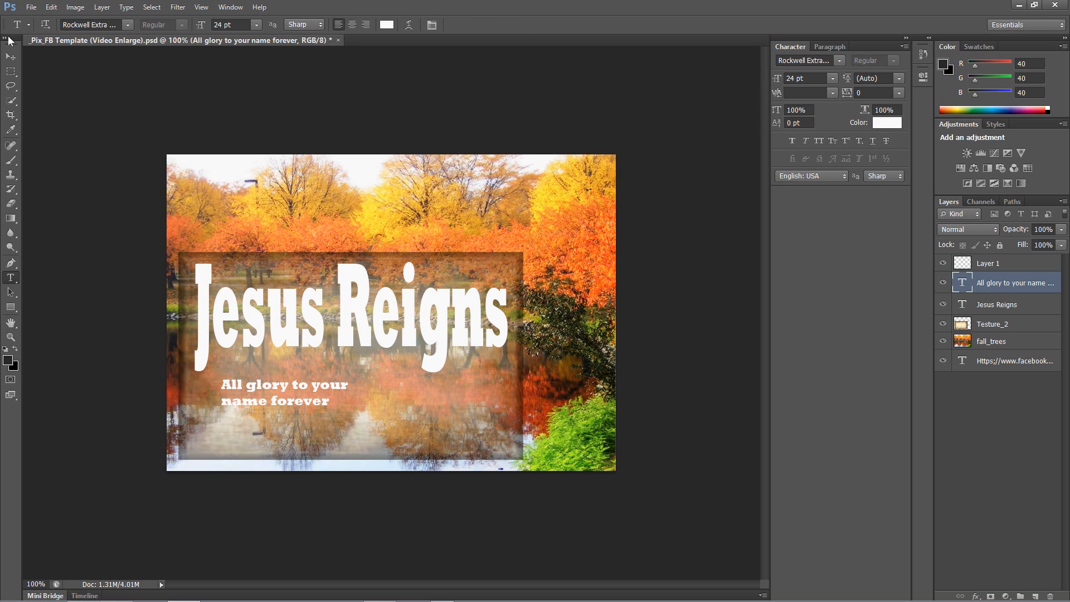
Step: Scale the "All glory to your name forever" text to about 237% width and 318% height to fill the panel below the heading
{"action": "left_click", "coordinate": [11, 57]}
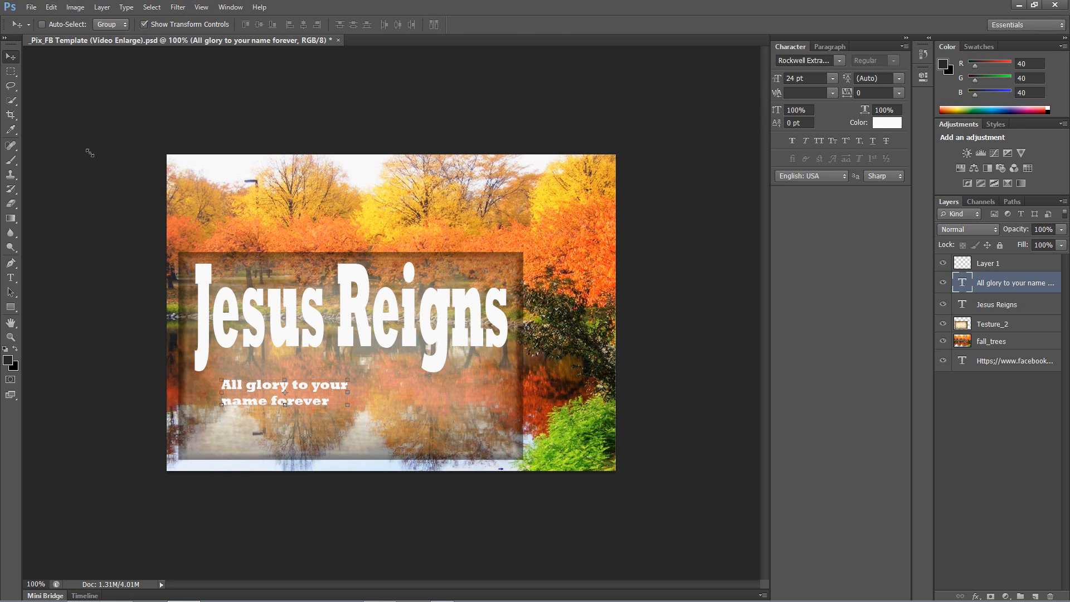
{"action": "key", "text": "ctrl+t"}
{"action": "left_click_drag", "start_coordinate": [88, 147], "coordinate": [87, 139]}
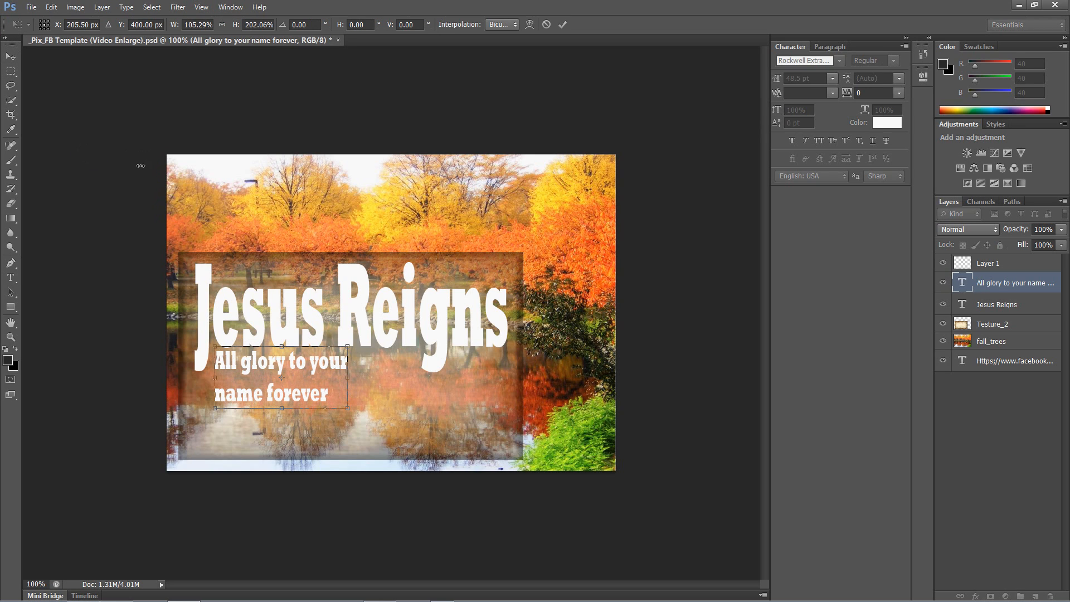
{"action": "left_click_drag", "start_coordinate": [139, 163], "coordinate": [185, 166]}
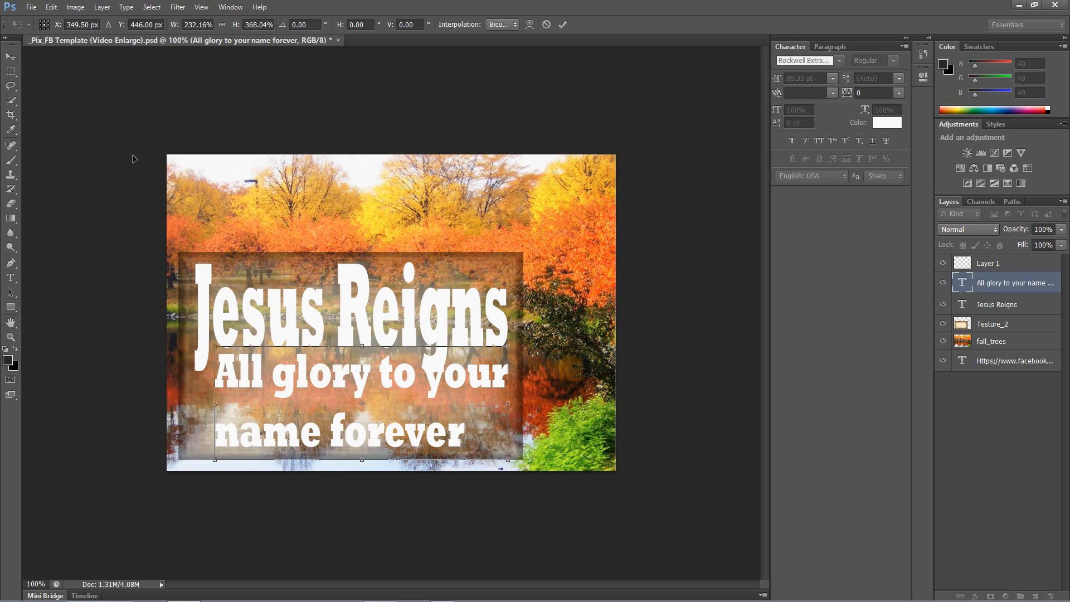
{"action": "left_click_drag", "start_coordinate": [144, 137], "coordinate": [144, 142]}
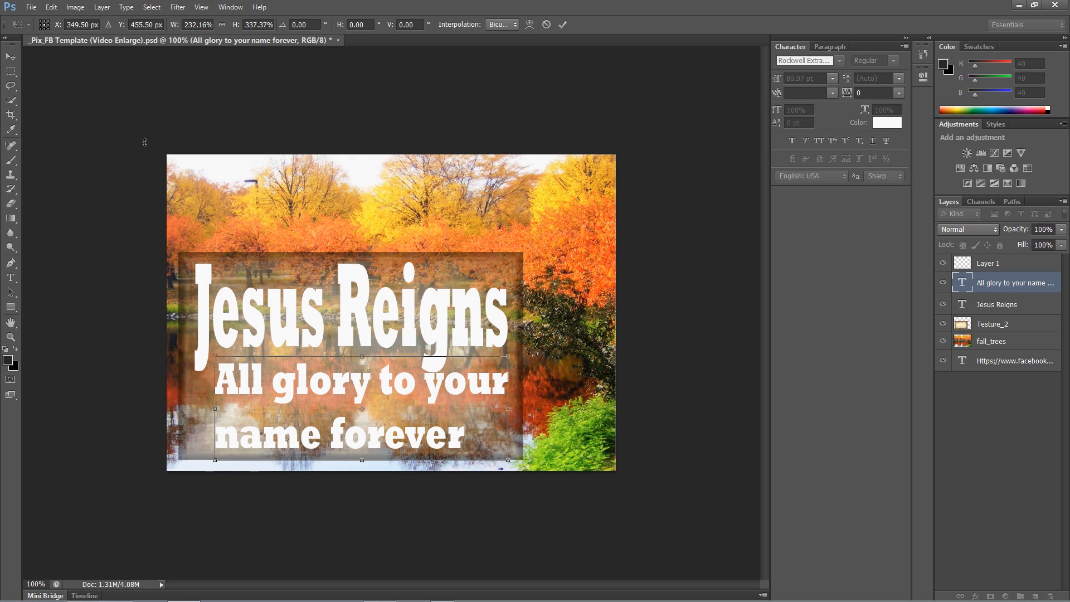
{"action": "left_click_drag", "start_coordinate": [86, 164], "coordinate": [83, 162]}
{"action": "left_click_drag", "start_coordinate": [144, 143], "coordinate": [144, 150]}
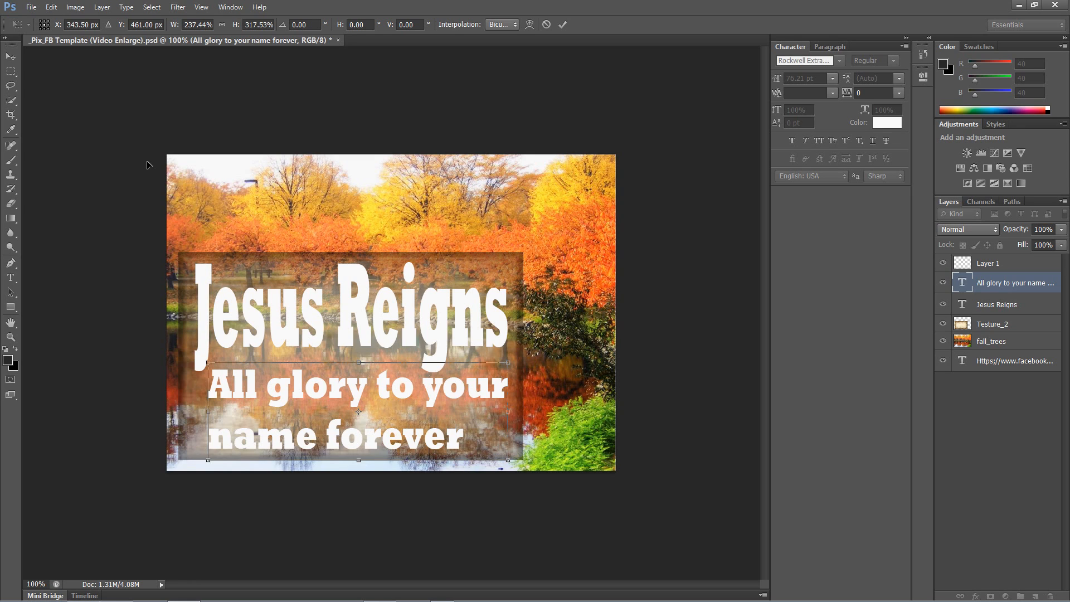
{"action": "left_click", "coordinate": [403, 122]}
{"action": "key", "text": "Return"}
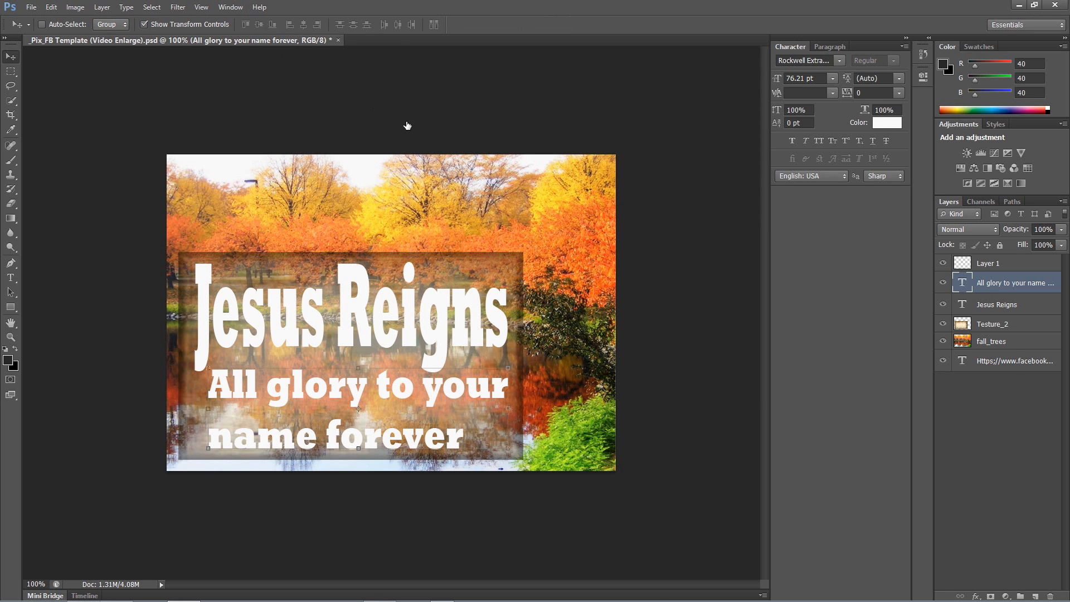
Step: Add a Drop Shadow effect to the "Jesus Reigns" text layer through its Blending Options
{"action": "right_click", "coordinate": [1011, 304]}
{"action": "key", "text": "Down"}
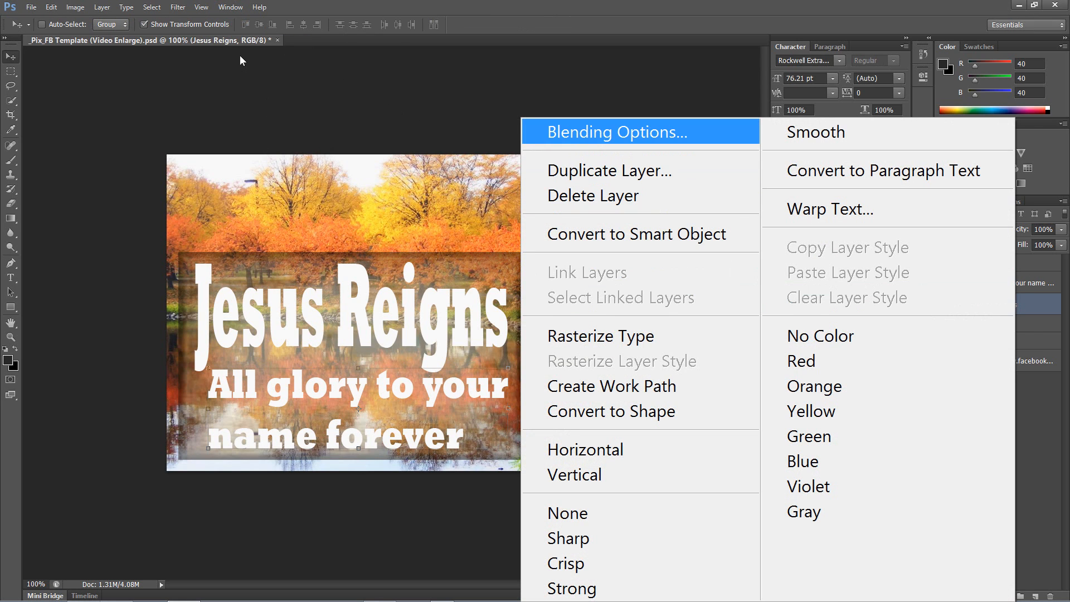
{"action": "key", "text": "Return"}
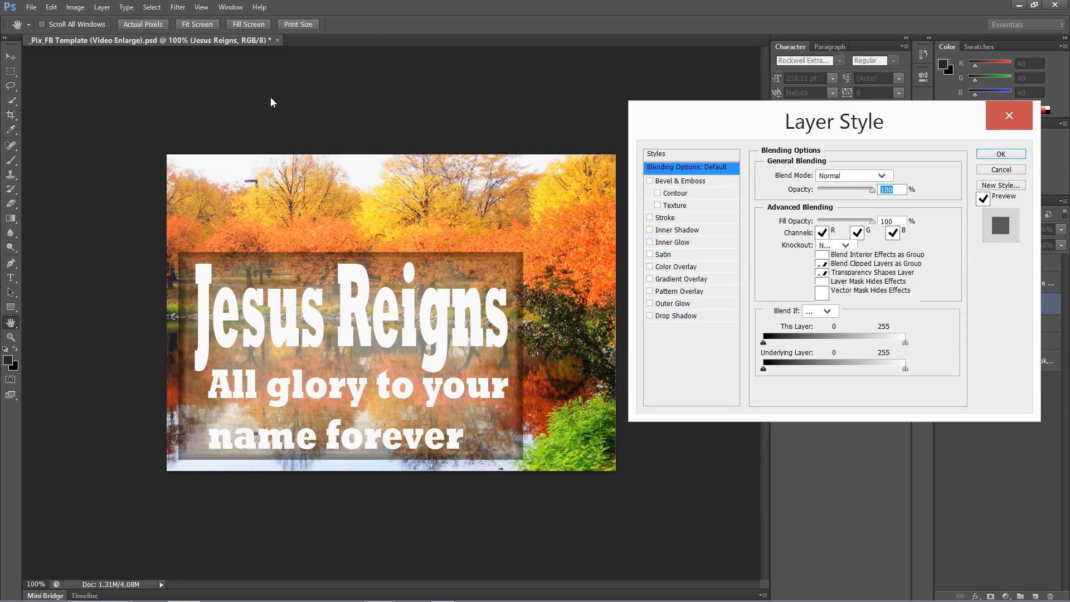
{"action": "left_click", "coordinate": [260, 128]}
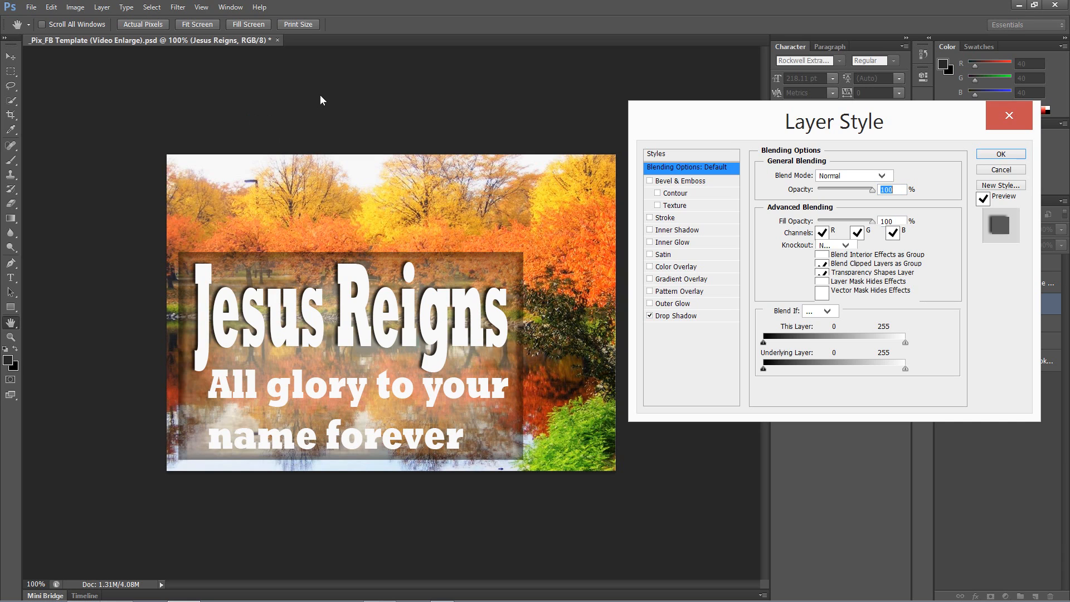
{"action": "left_click", "coordinate": [272, 126]}
{"action": "left_click", "coordinate": [351, 86]}
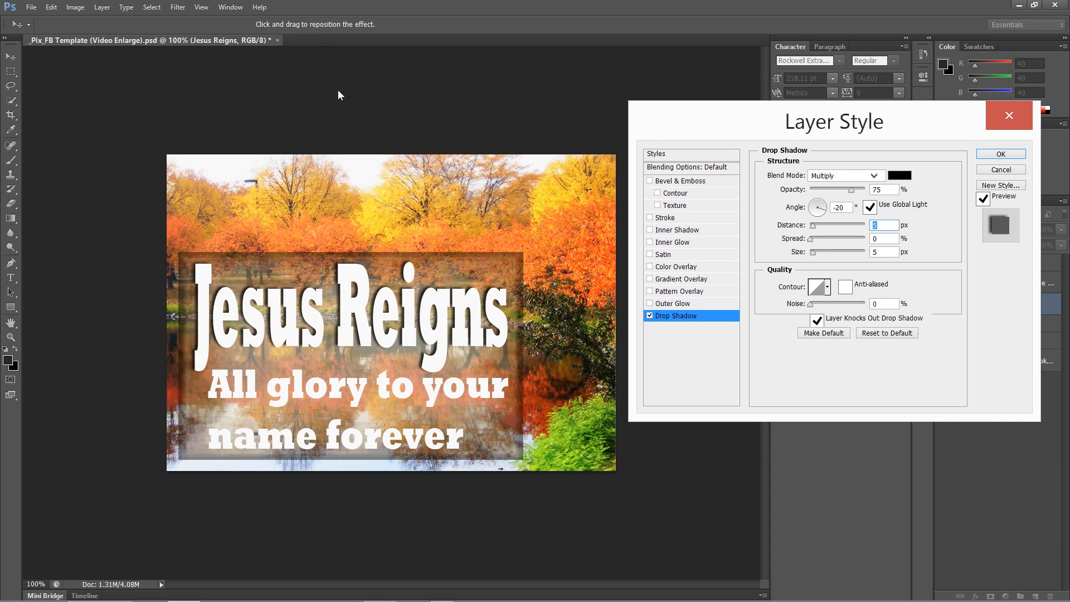
Step: Set the heading's drop shadow distance to 10 px and size to 0 px, and apply the layer style
{"action": "type", "text": "10"}
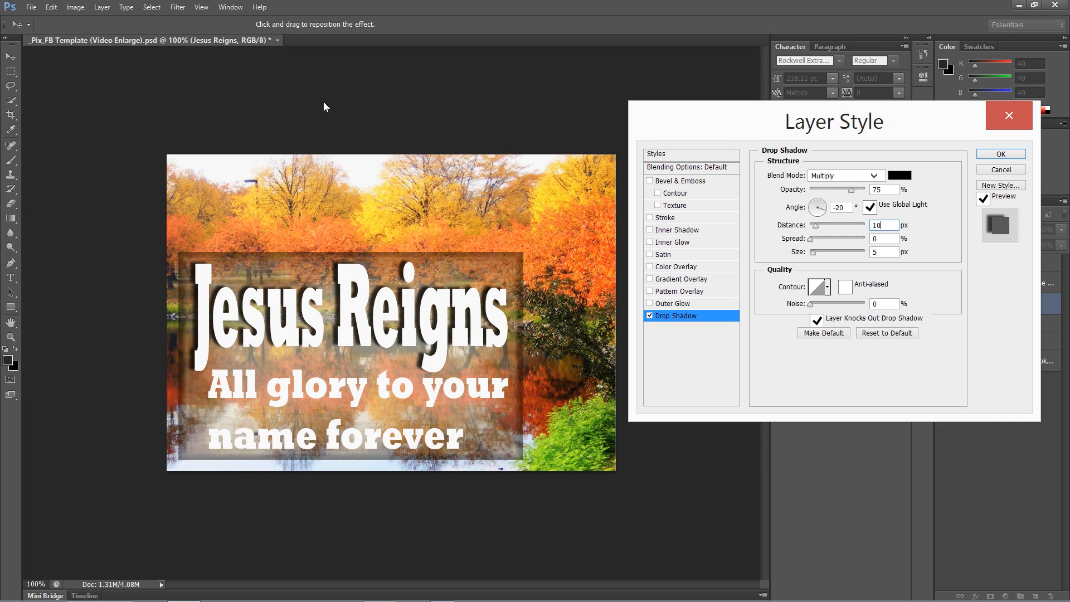
{"action": "key", "text": "Tab"}
{"action": "key", "text": "Tab"}
{"action": "type", "text": "3"}
{"action": "left_click", "coordinate": [325, 102]}
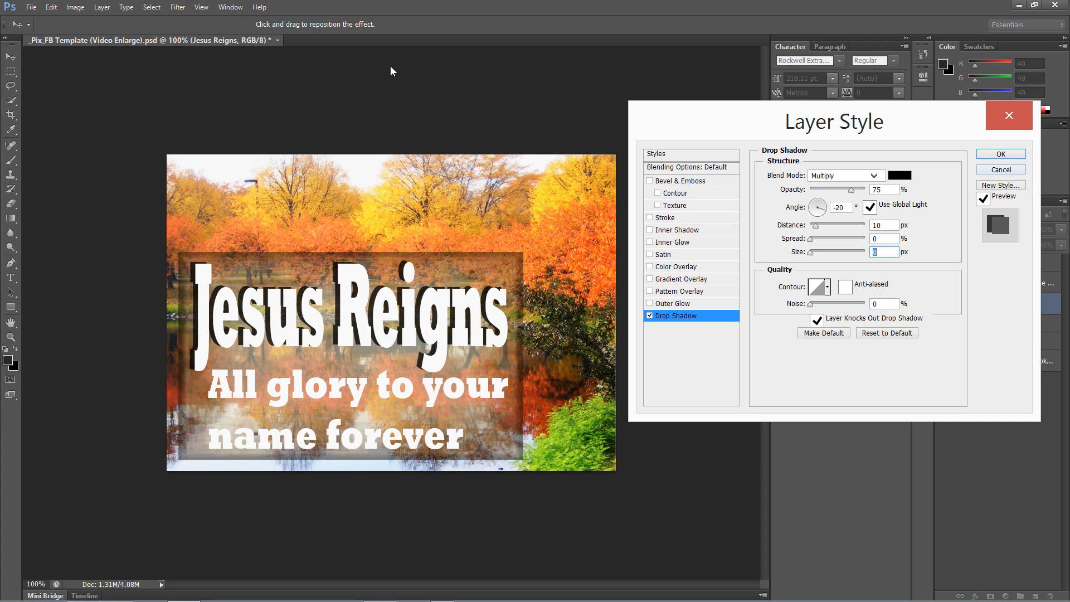
{"action": "key", "text": "Return"}
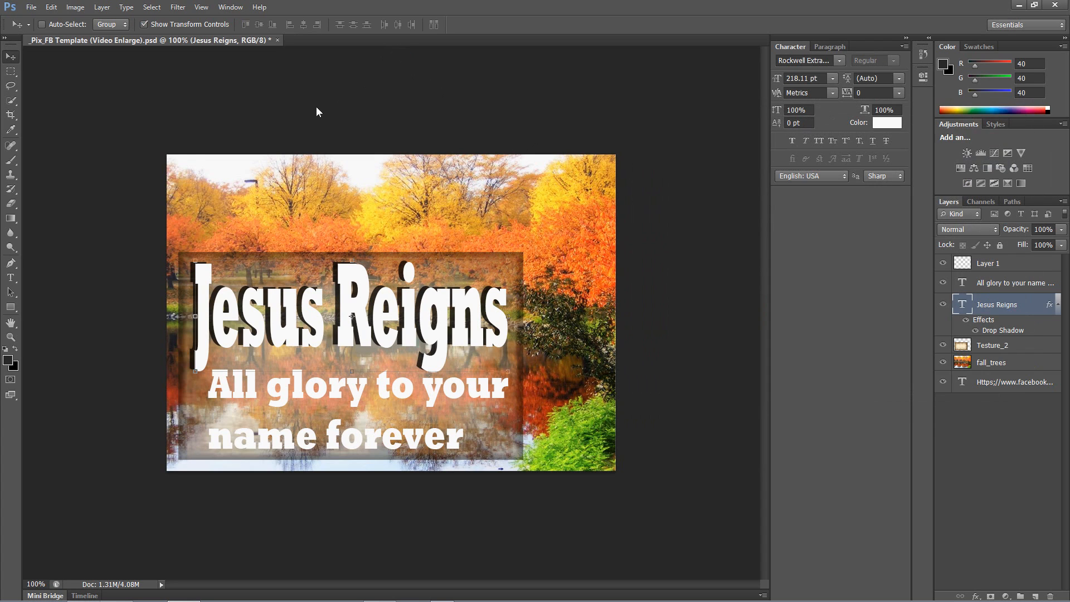
Step: Copy the layer style from the "Jesus Reigns" layer and paste it onto the "All glory to your name forever" layer
{"action": "right_click", "coordinate": [398, 120]}
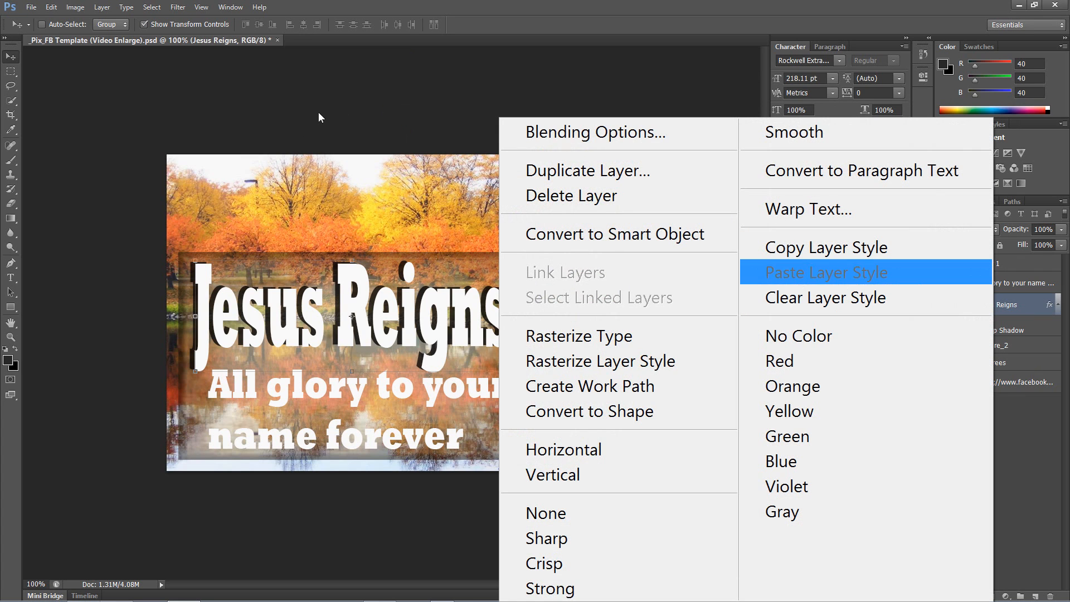
{"action": "key", "text": "Up"}
{"action": "key", "text": "Return"}
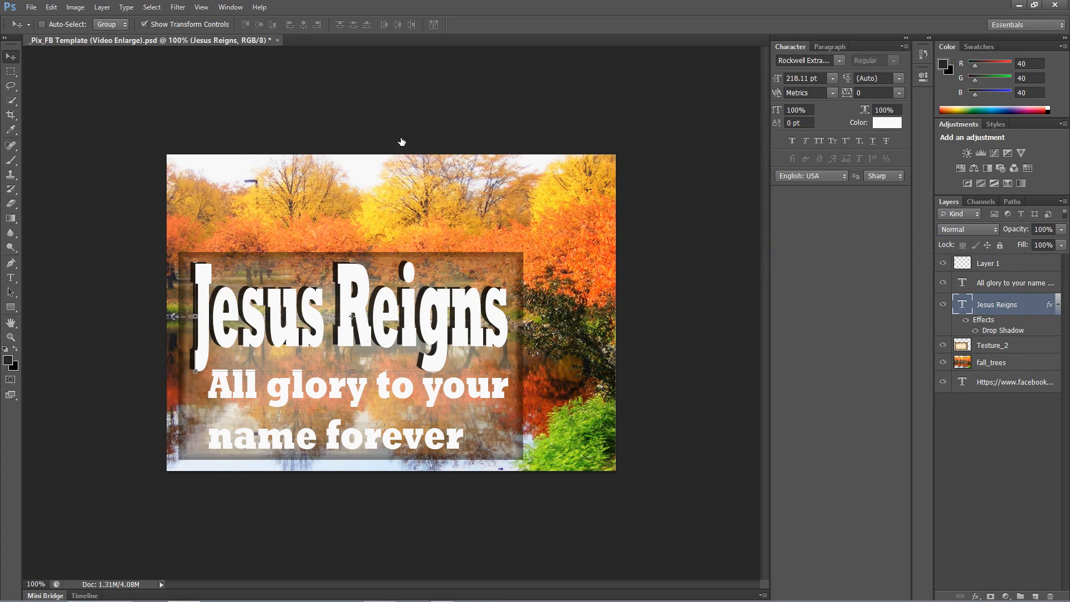
{"action": "key", "text": "alt+bracketright"}
{"action": "right_click", "coordinate": [401, 115]}
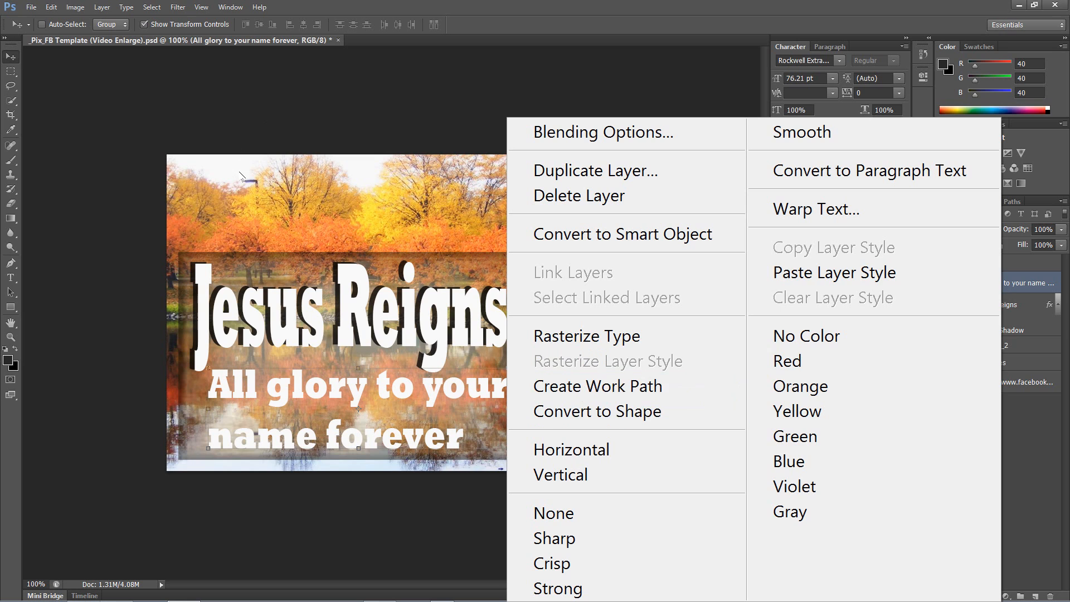
{"action": "left_click", "coordinate": [319, 109]}
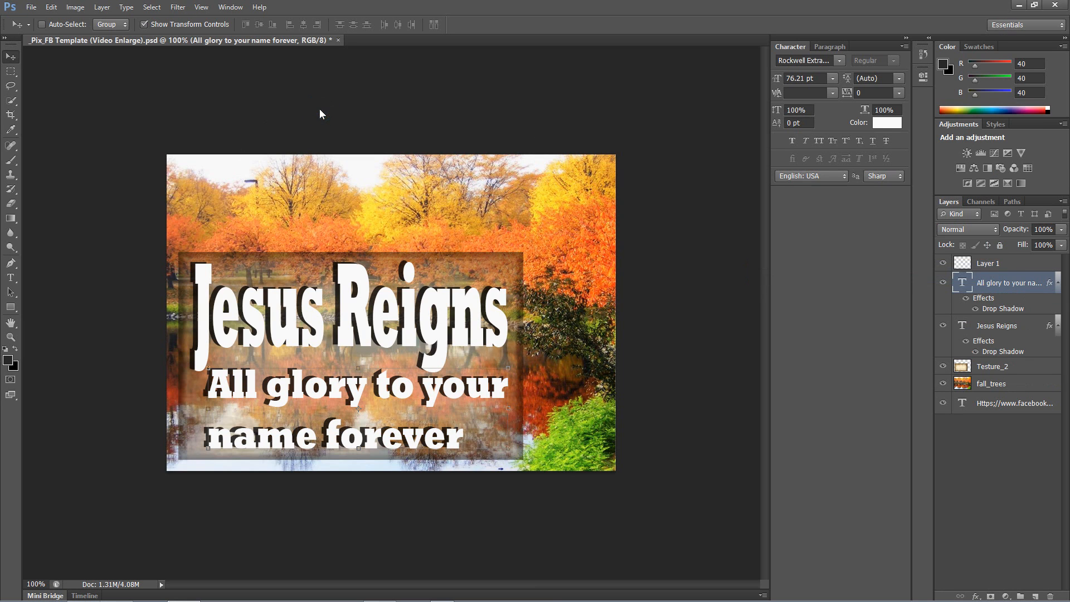
Step: Set the drop shadow distance of the "All glory to your name forever" text layer to 7 px and apply it
{"action": "right_click", "coordinate": [396, 110]}
{"action": "key", "text": "Down"}
{"action": "key", "text": "Return"}
{"action": "left_click", "coordinate": [273, 127]}
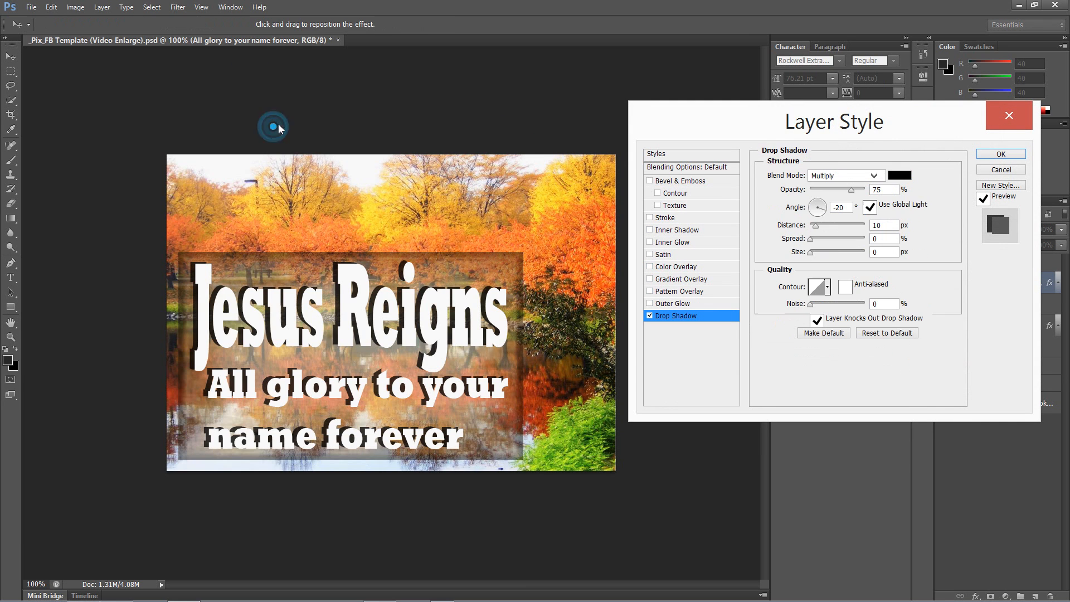
{"action": "left_click", "coordinate": [346, 87]}
{"action": "type", "text": "7"}
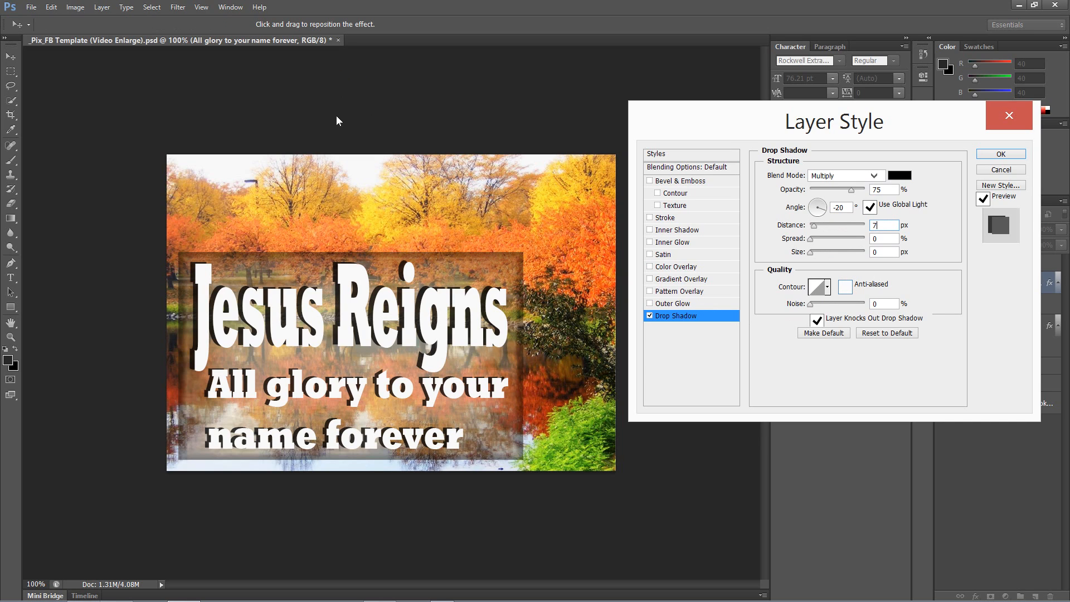
{"action": "left_click", "coordinate": [398, 63]}
{"action": "key", "text": "Return"}
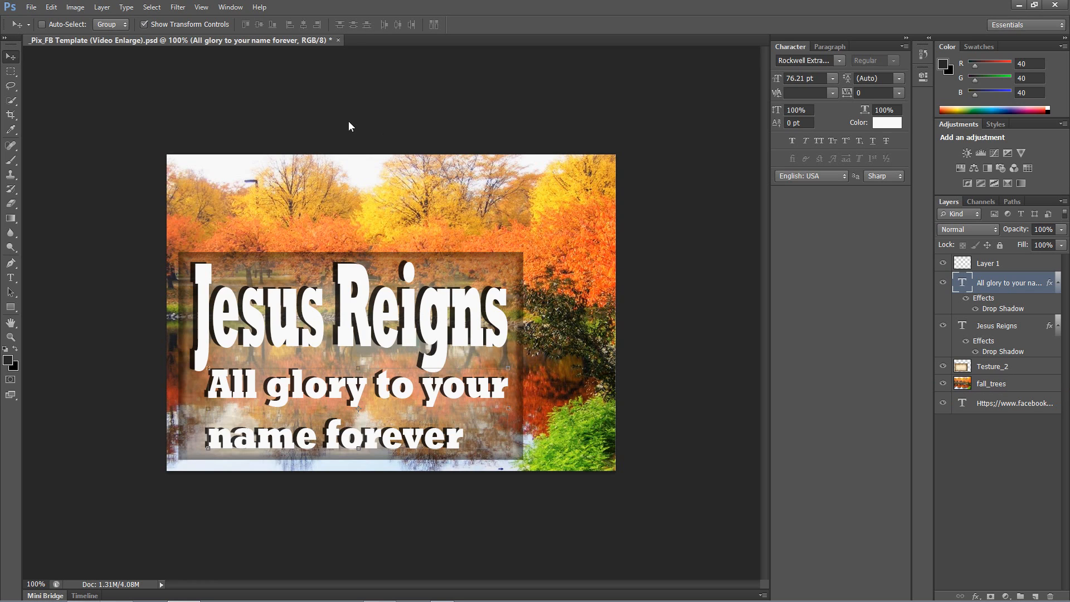
Step: Duplicate the Testure_2 layer and scale the copy to about 34% width and 17% height in the panel's upper-right corner
{"action": "left_click", "coordinate": [405, 146]}
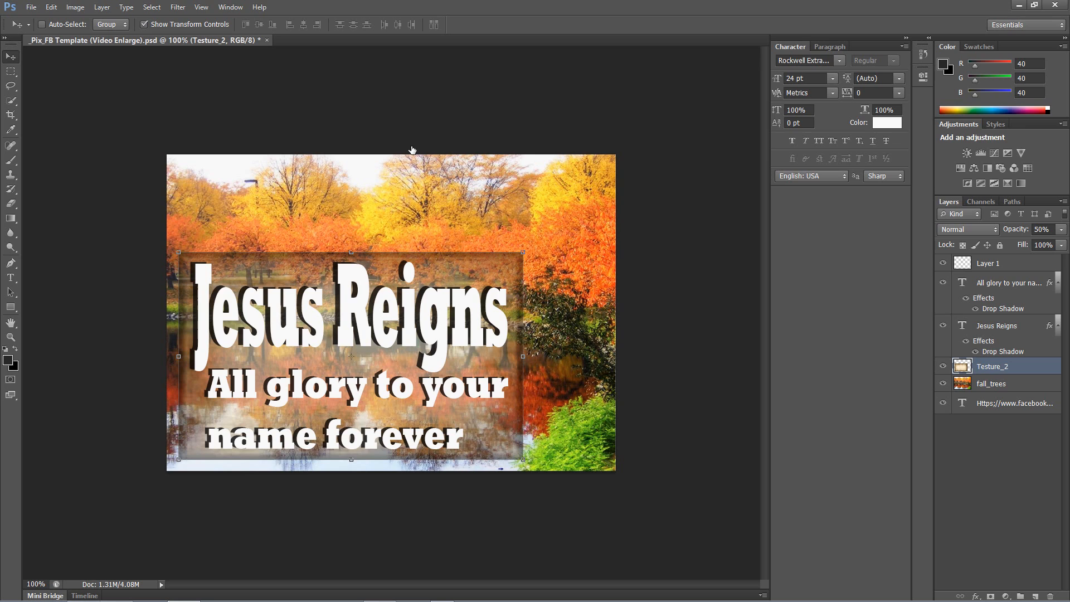
{"action": "key", "text": "ctrl+j"}
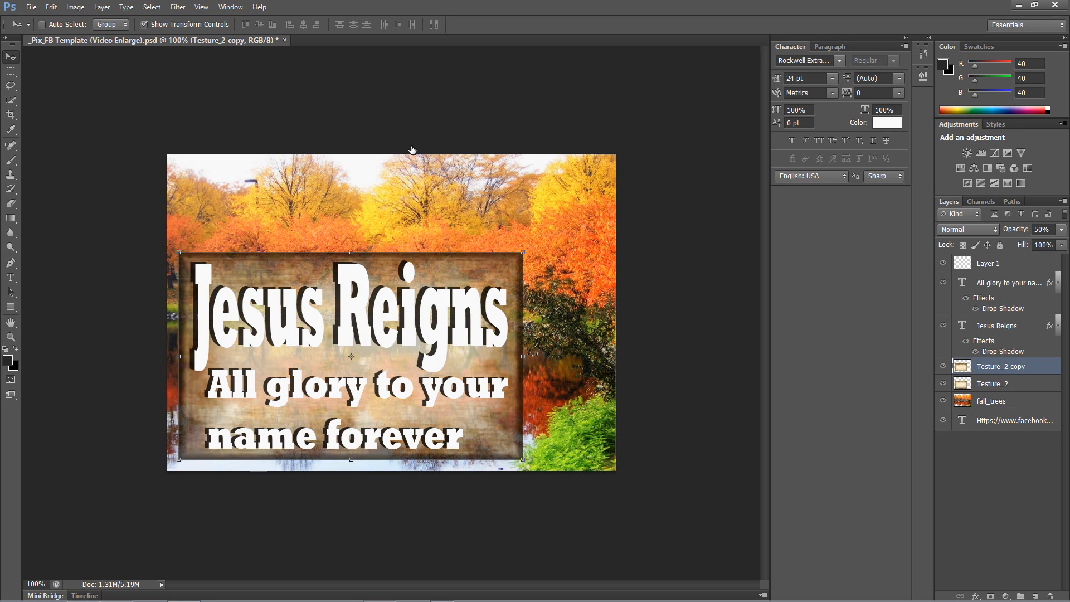
{"action": "left_click_drag", "start_coordinate": [178, 459], "coordinate": [408, 286]}
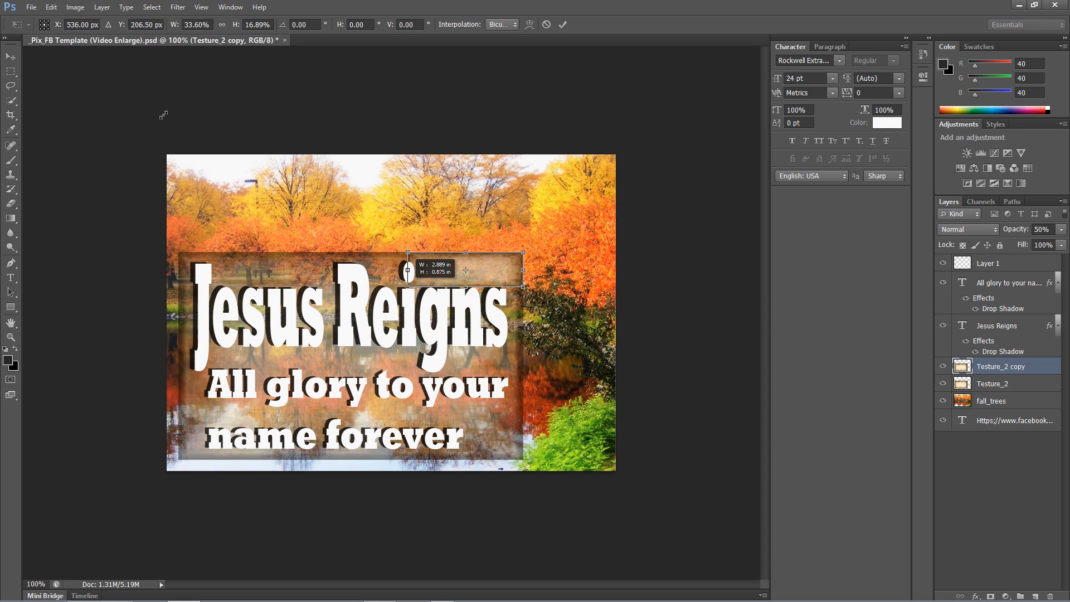
Step: Move the small texture copy onto the large panel's top edge, aligned with its right side, and widen it to the left
{"action": "left_click_drag", "start_coordinate": [472, 256], "coordinate": [471, 226]}
{"action": "key", "text": "Right"}
{"action": "key", "text": "Right"}
{"action": "key", "text": "Right"}
{"action": "key", "text": "Right"}
{"action": "key", "text": "Right"}
{"action": "key", "text": "Up"}
{"action": "key", "text": "Down"}
{"action": "key", "text": "Left"}
{"action": "key", "text": "Return"}
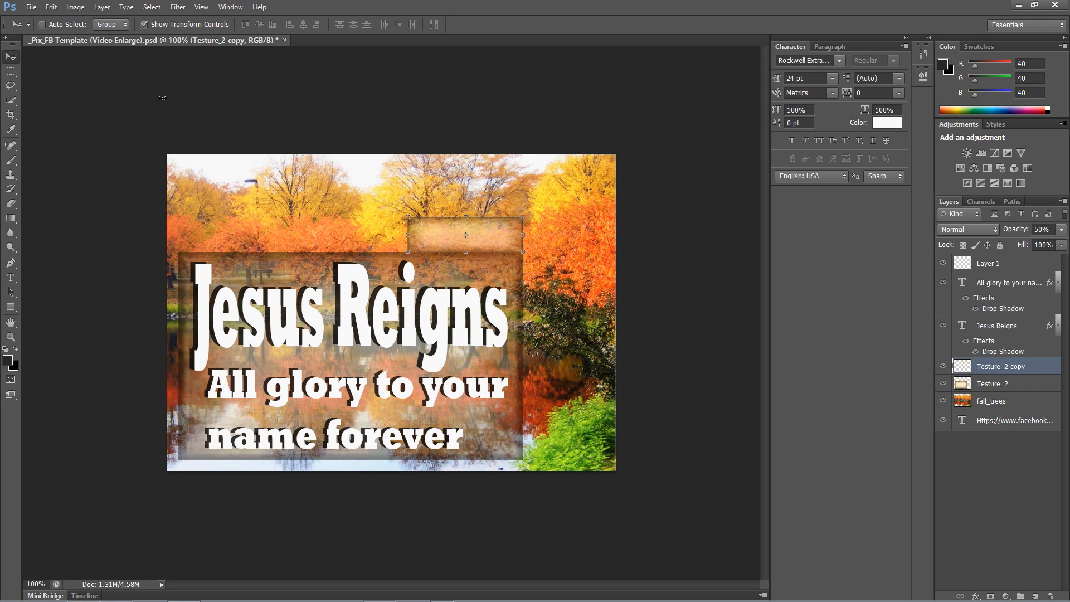
{"action": "left_click", "coordinate": [162, 94]}
{"action": "left_click_drag", "start_coordinate": [162, 94], "coordinate": [148, 93]}
{"action": "key", "text": "Return"}
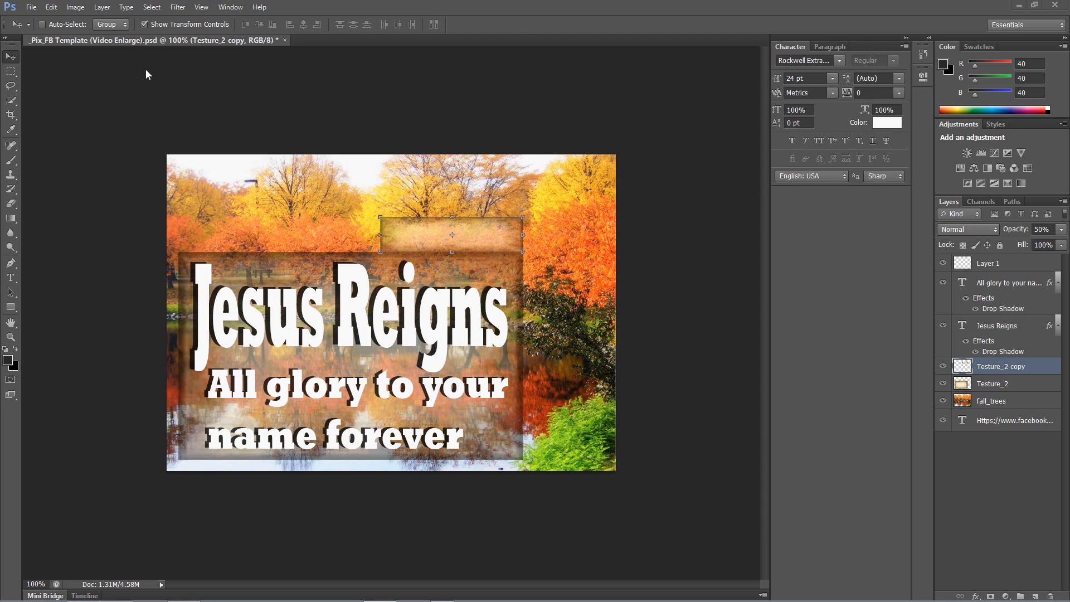
Step: Add the text "Romans 5:1" in white 24 pt Rockwell Extra on the small texture panel
{"action": "key", "text": "t"}
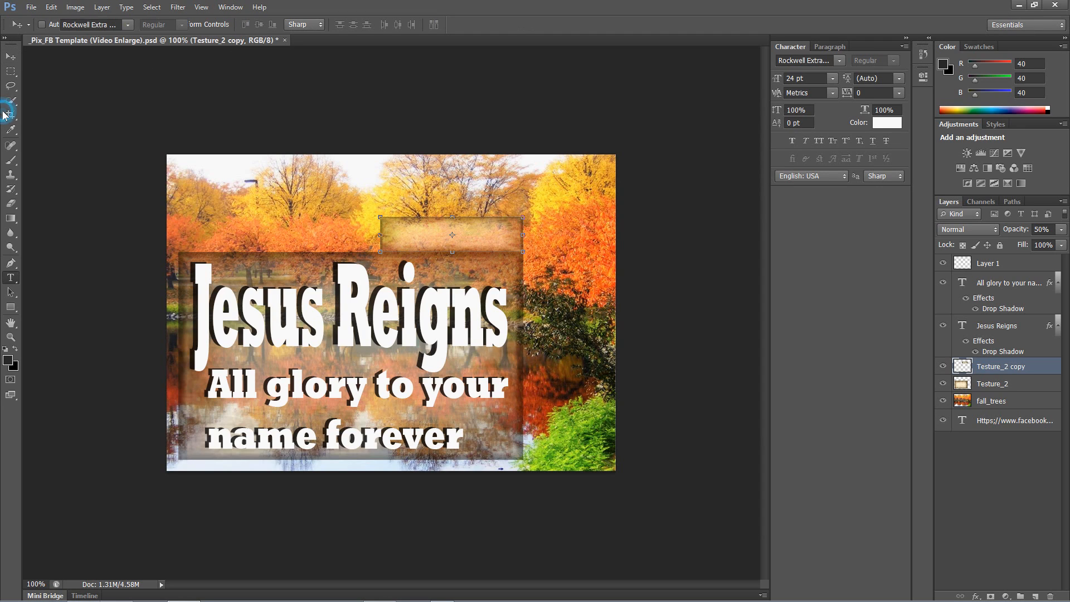
{"action": "left_click", "coordinate": [155, 92]}
{"action": "type", "text": "Romans 5:1"}
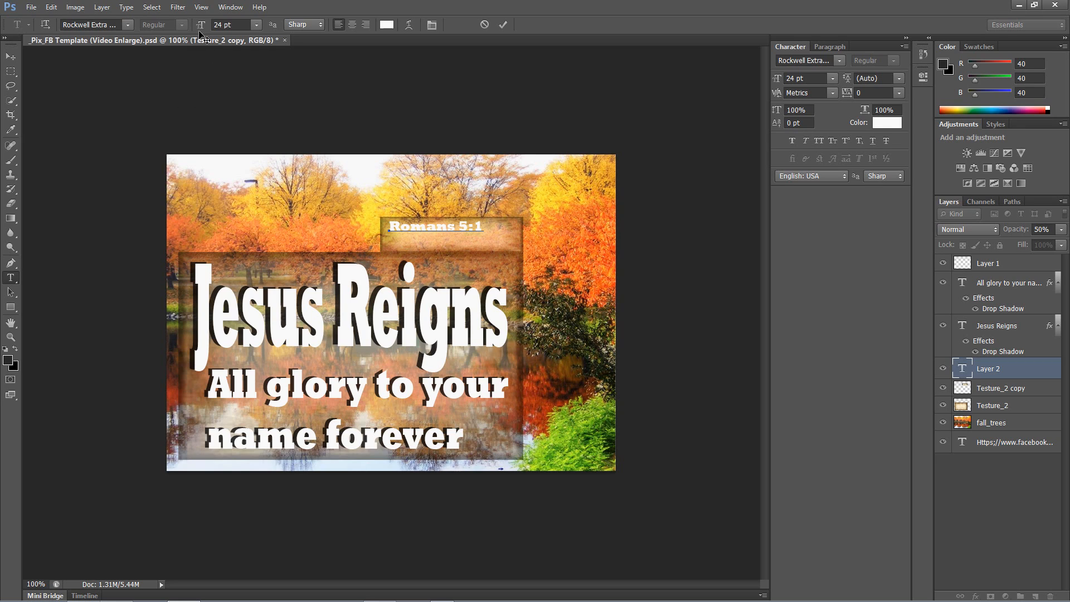
{"action": "key", "text": "ctrl+Return"}
{"action": "key", "text": "v"}
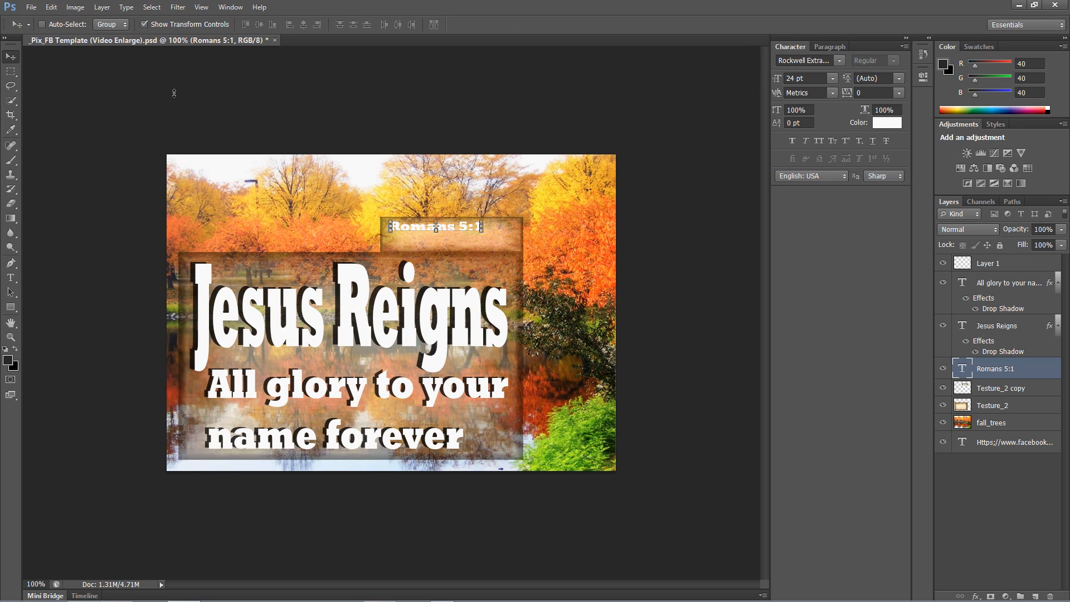
Step: Scale the "Romans 5:1" text to about 135% width and 237% height to fill the small panel
{"action": "key", "text": "ctrl+t"}
{"action": "key", "text": "shift+Down"}
{"action": "key", "text": "shift+Down"}
{"action": "key", "text": "shift+Down"}
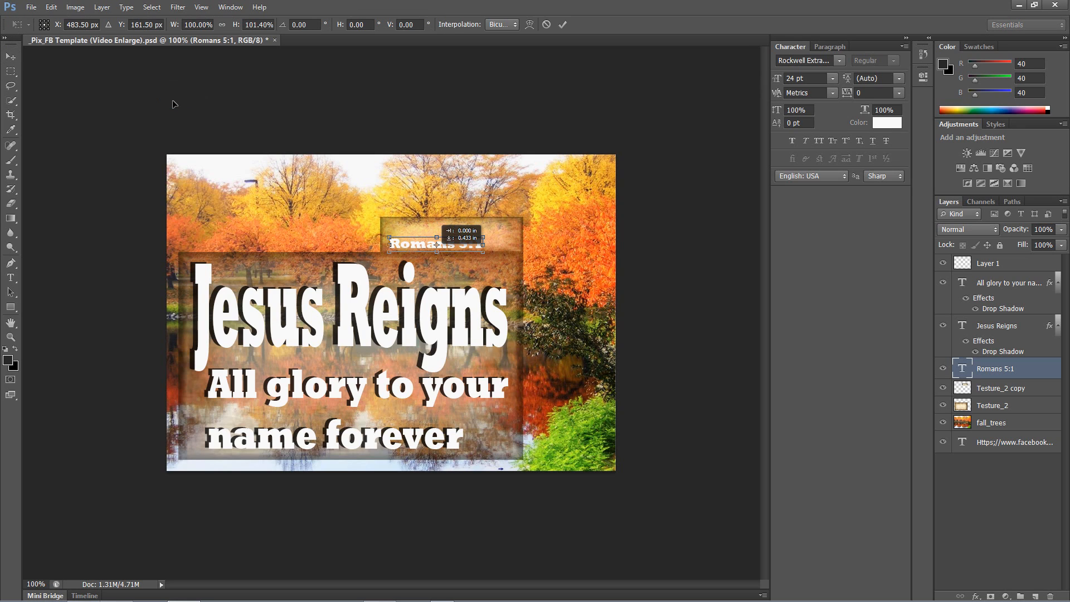
{"action": "left_click_drag", "start_coordinate": [175, 93], "coordinate": [206, 94]}
{"action": "left_click", "coordinate": [193, 94]}
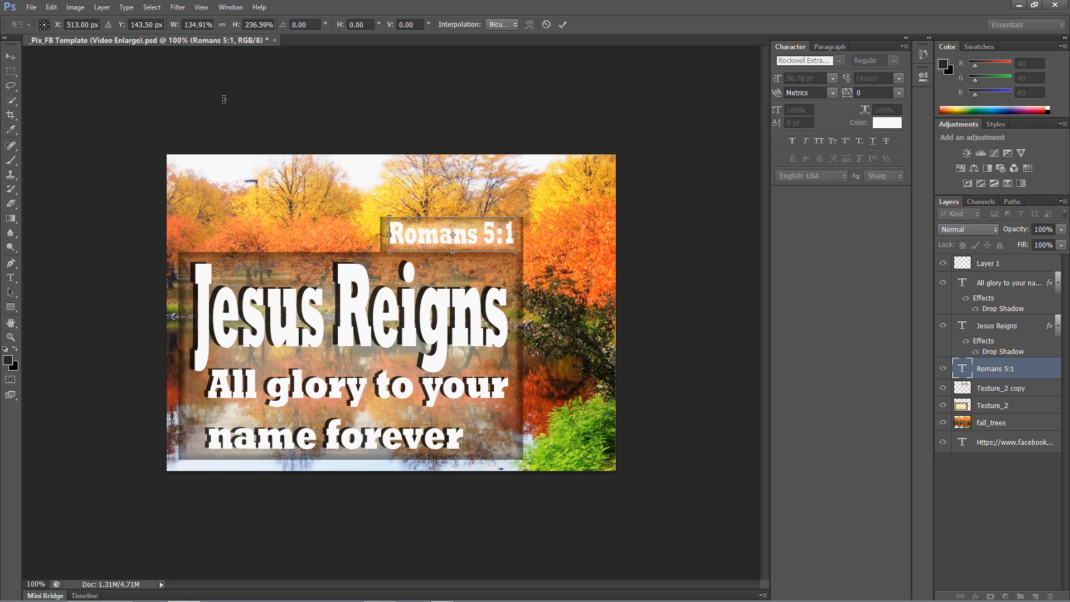
{"action": "key", "text": "Return"}
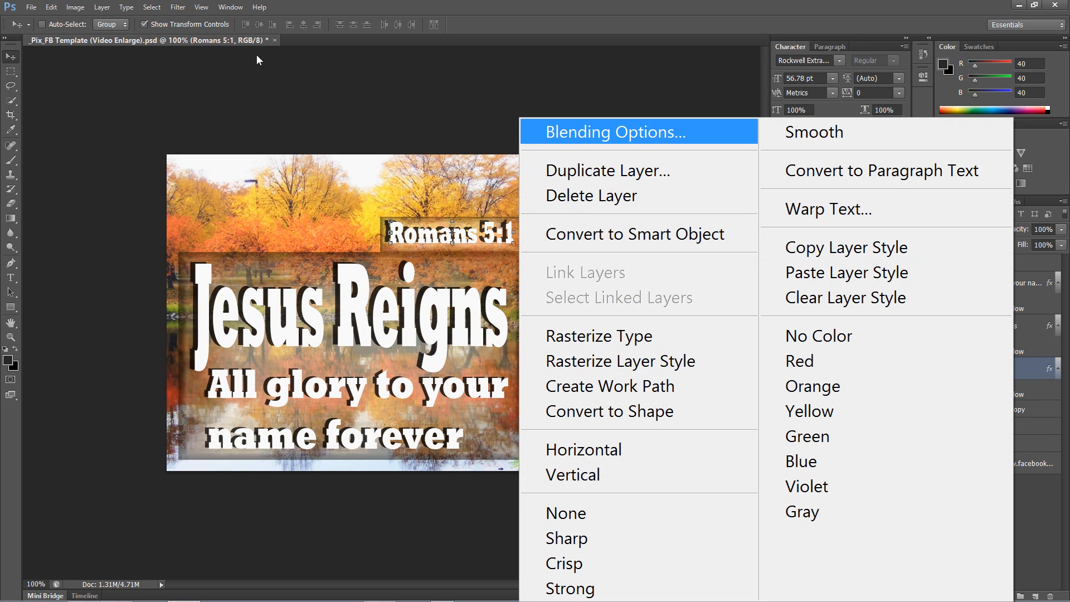
Step: Set the drop shadow distance of the "Romans 5:1" text layer to 5 px and apply the layer style
{"action": "left_click", "coordinate": [257, 56]}
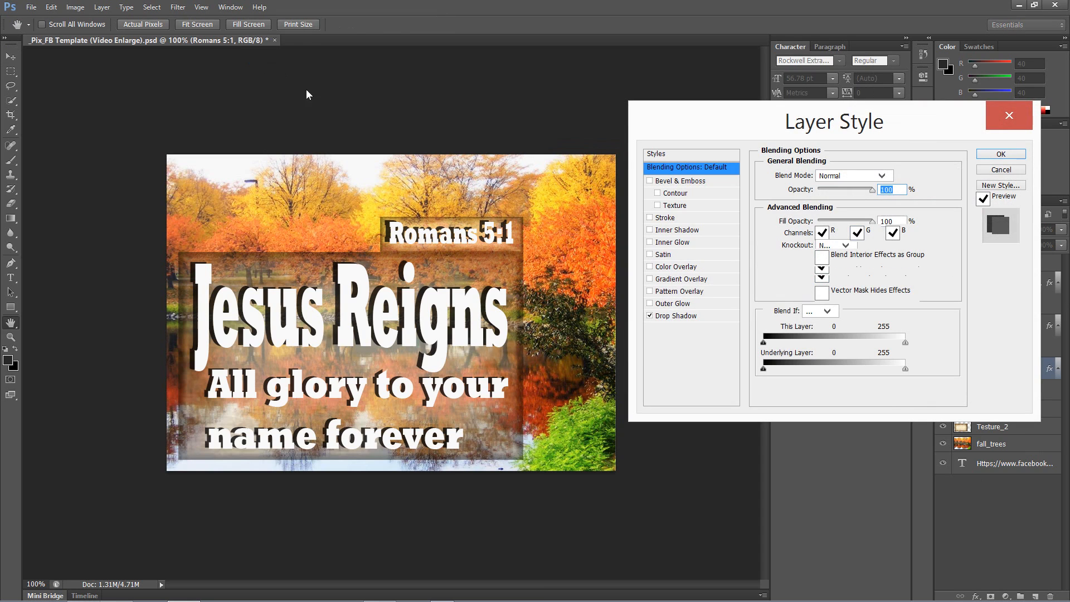
{"action": "left_click", "coordinate": [275, 126]}
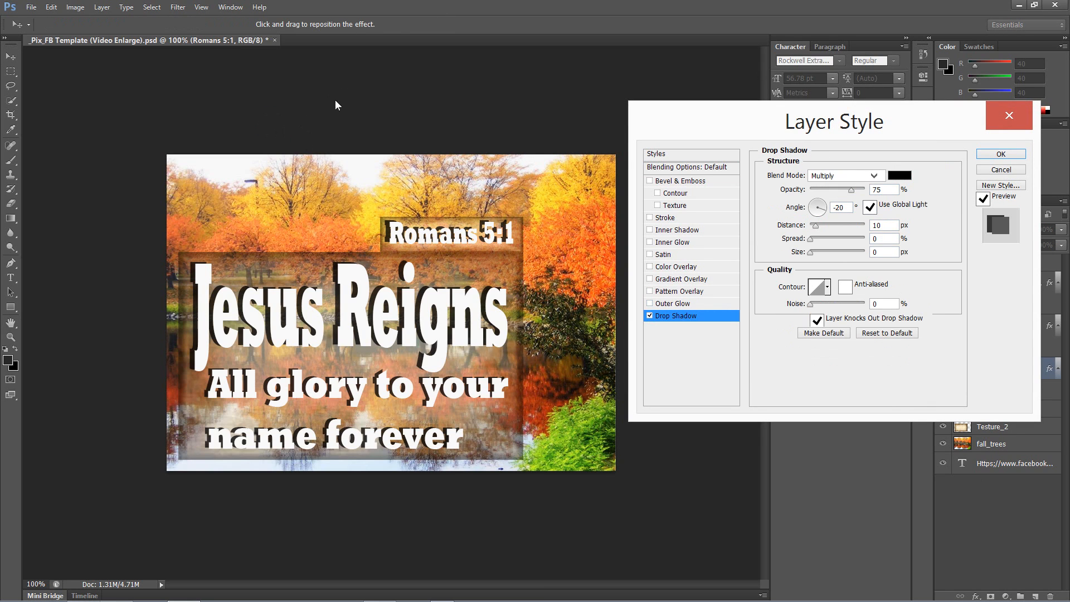
{"action": "left_click", "coordinate": [346, 84]}
{"action": "type", "text": "5"}
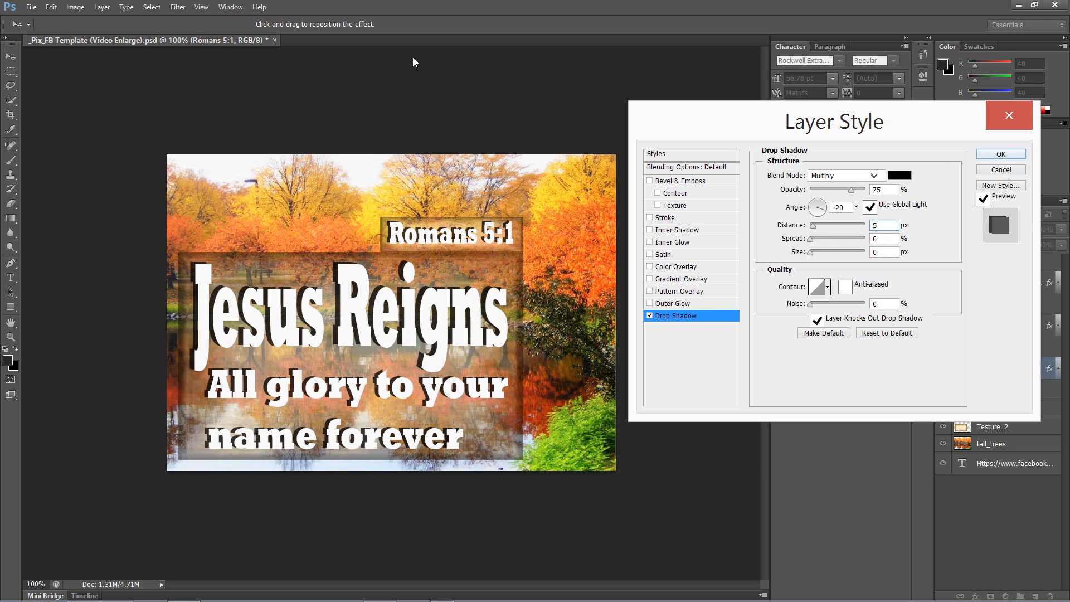
{"action": "key", "text": "Return"}
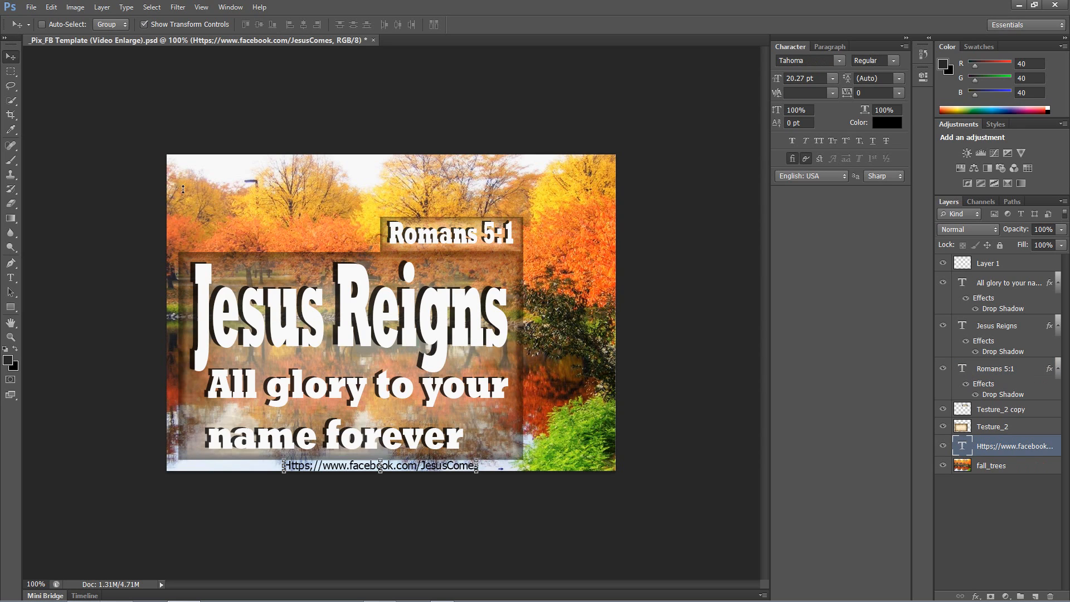
Step: Lower the Facebook URL text layer's opacity to 67% in its Blending Options and apply it
{"action": "right_click", "coordinate": [407, 180]}
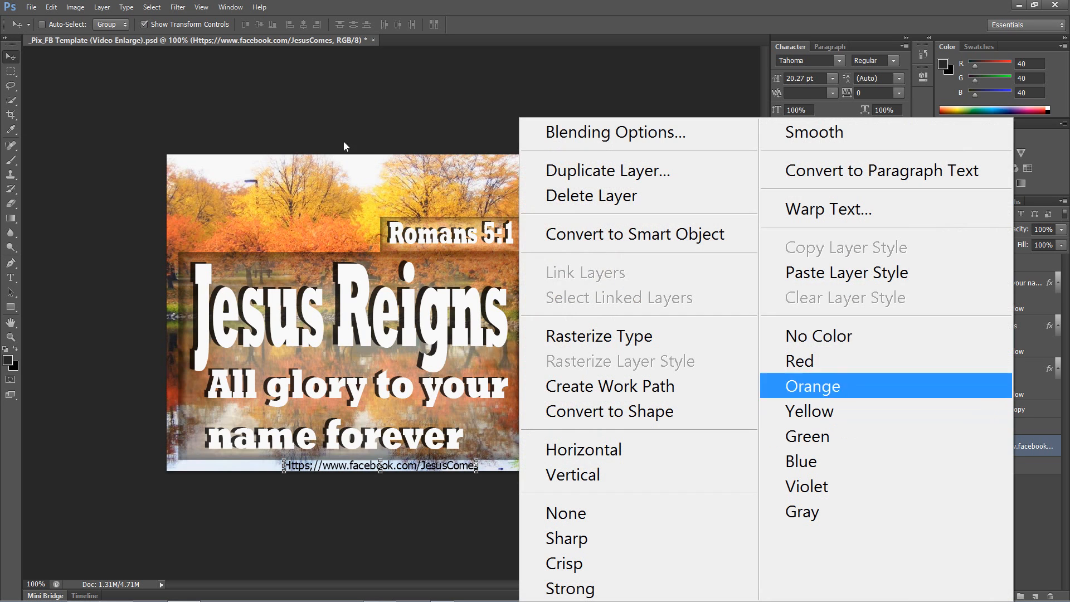
{"action": "key", "text": "Return"}
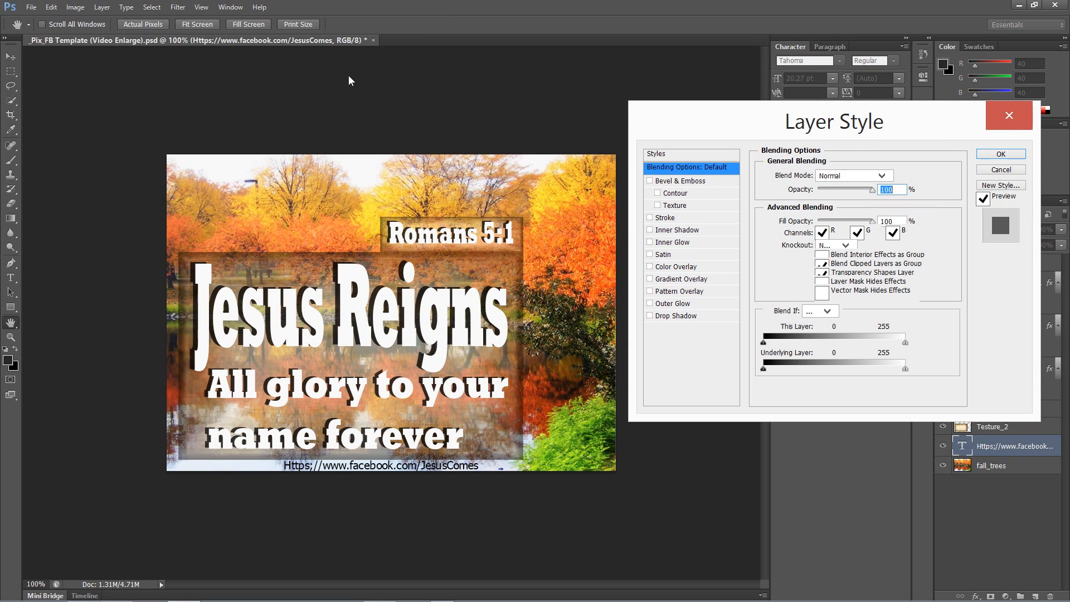
{"action": "key", "text": "Down"}
{"action": "key", "text": "Down"}
{"action": "key", "text": "Down"}
{"action": "key", "text": "Down"}
{"action": "key", "text": "Down"}
{"action": "key", "text": "Down"}
{"action": "key", "text": "Down"}
{"action": "key", "text": "Down"}
{"action": "key", "text": "Down"}
{"action": "key", "text": "Down"}
{"action": "key", "text": "Down"}
{"action": "key", "text": "Down"}
{"action": "key", "text": "Down"}
{"action": "key", "text": "Down"}
{"action": "key", "text": "Down"}
{"action": "key", "text": "Down"}
{"action": "key", "text": "Down"}
{"action": "key", "text": "Down"}
{"action": "key", "text": "Down"}
{"action": "key", "text": "Down"}
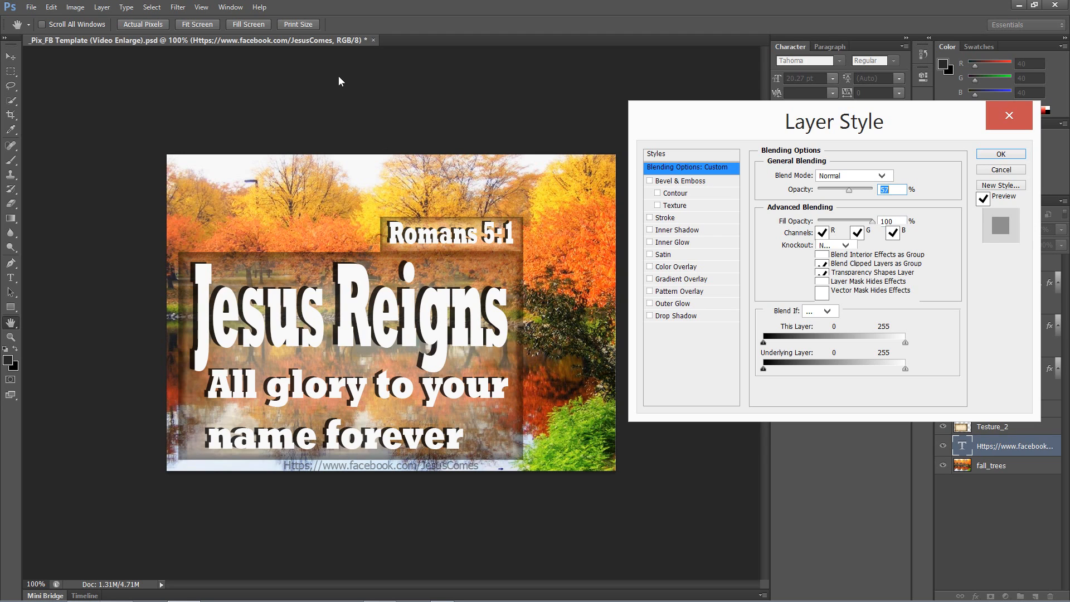
{"action": "key", "text": "Down"}
{"action": "key", "text": "Down"}
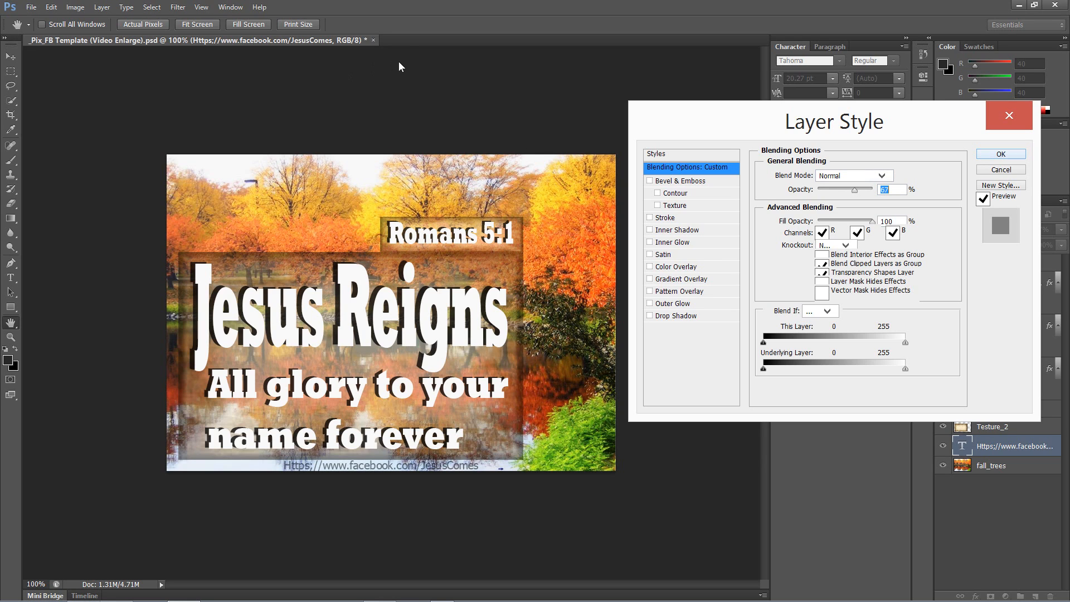
{"action": "key", "text": "Return"}
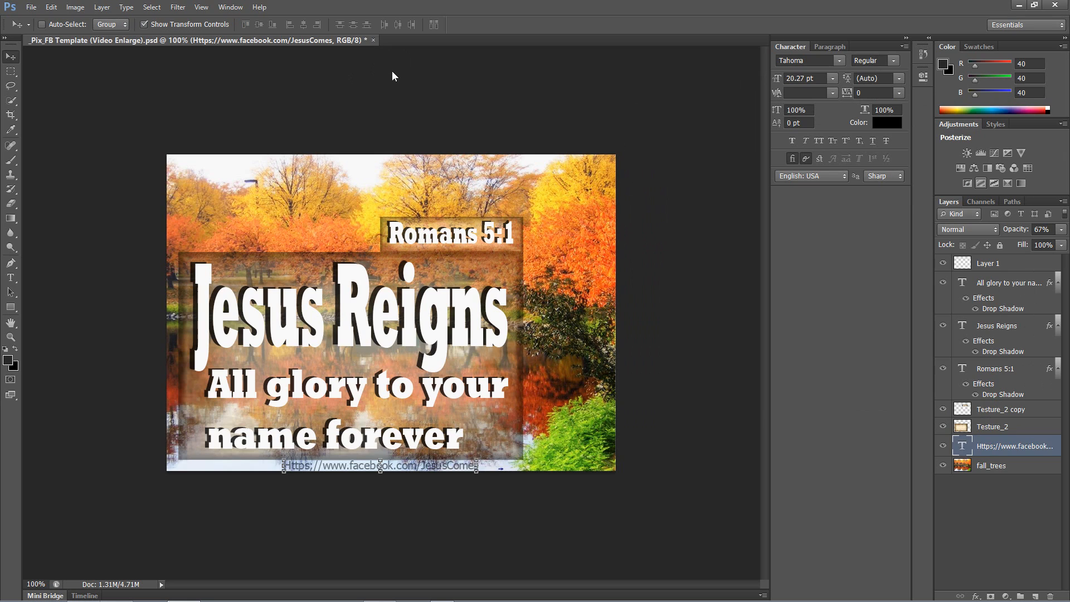
Step: Add a new empty layer directly above the fall_trees layer and hide it
{"action": "key", "text": "alt+bracketleft"}
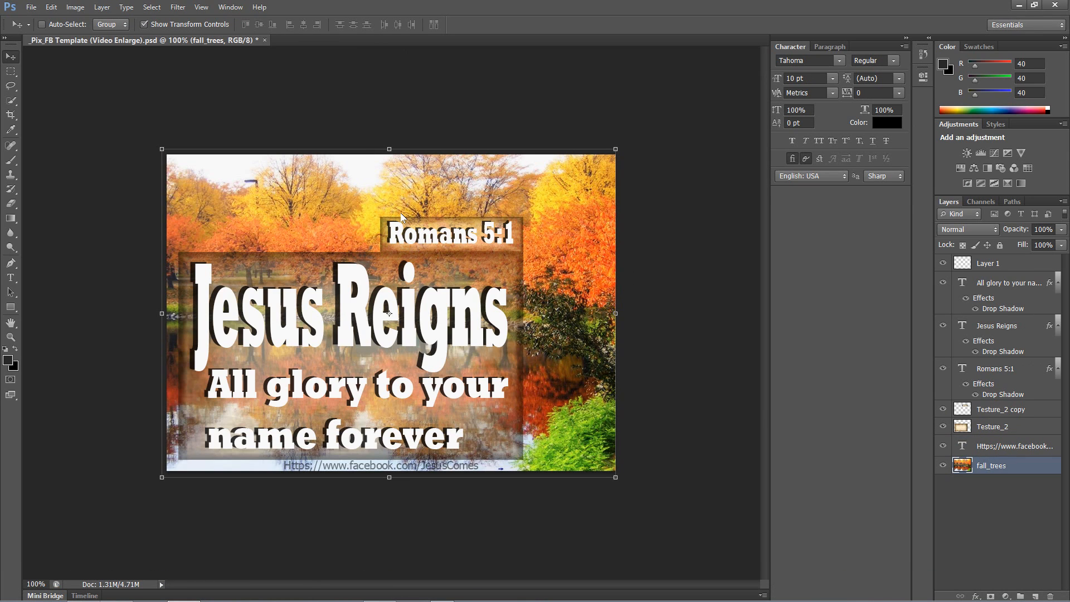
{"action": "left_click", "coordinate": [414, 239]}
{"action": "key", "text": "ctrl+shift+alt+n"}
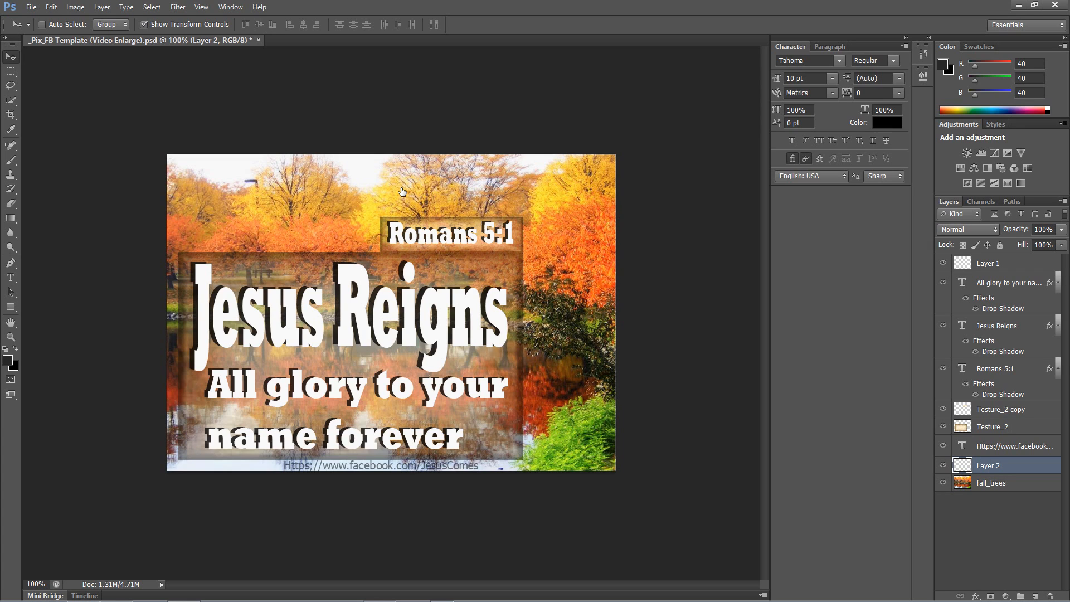
{"action": "key", "text": "ctrl+comma"}
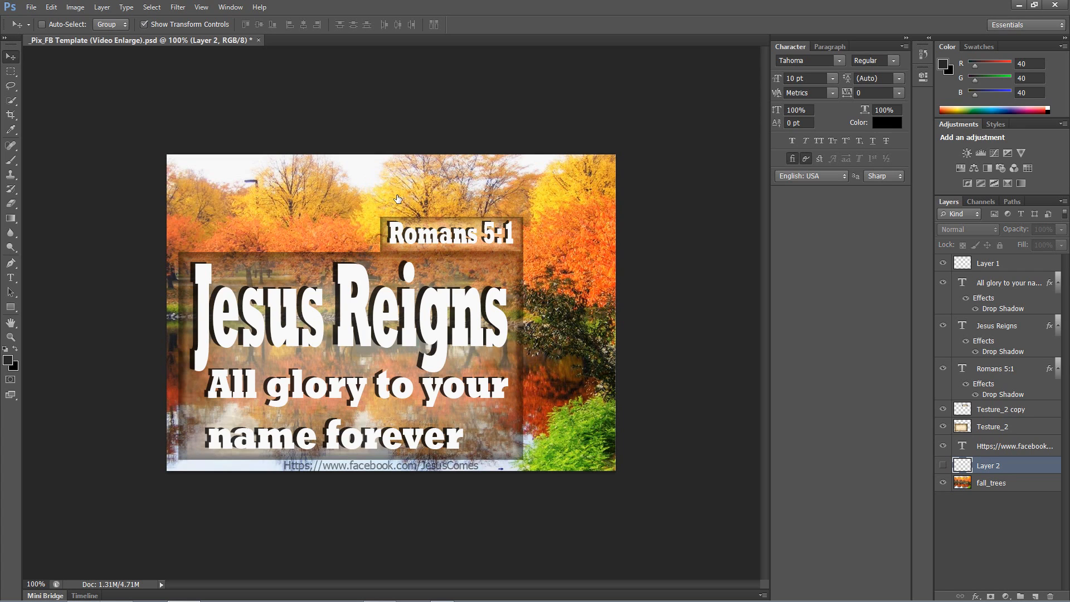
Step: Add a Gradient Overlay effect to the fall_trees layer through its Blending Options
{"action": "key", "text": "alt+bracketleft"}
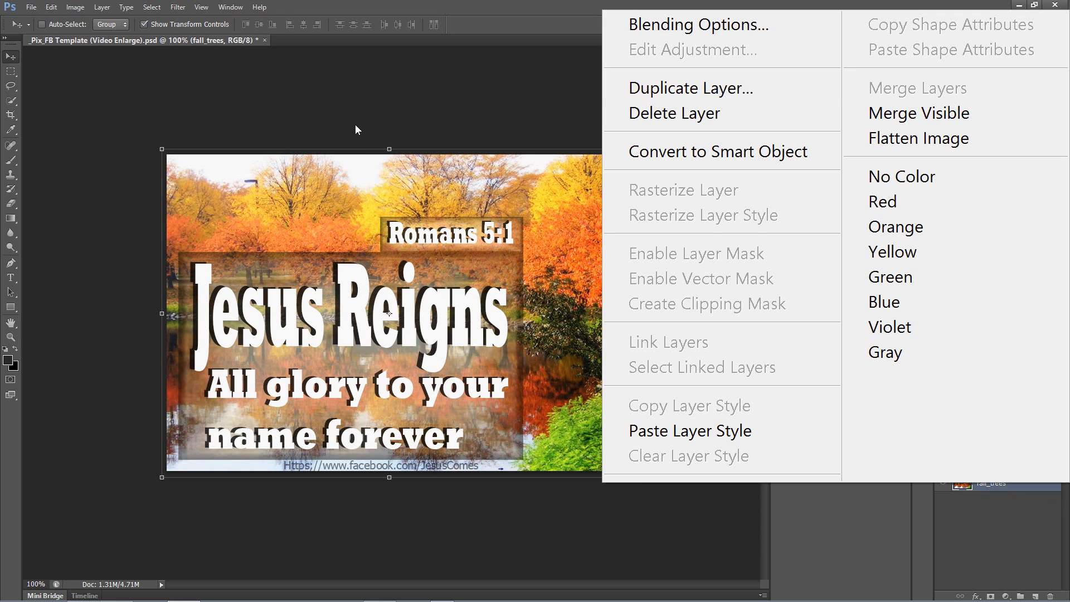
{"action": "key", "text": "Down"}
{"action": "key", "text": "Return"}
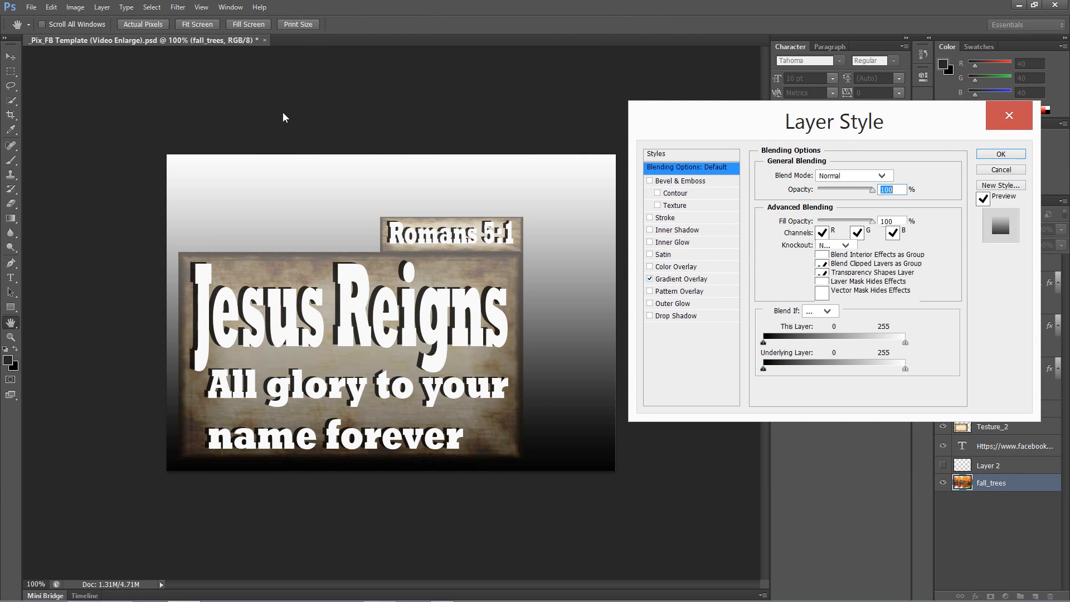
{"action": "left_click", "coordinate": [275, 112]}
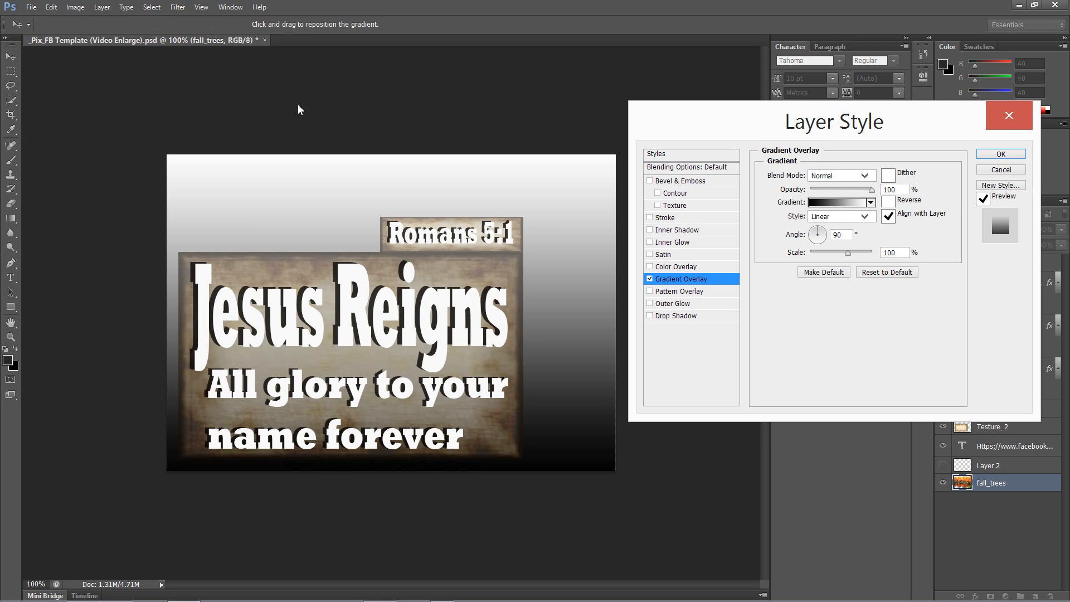
Step: Choose the Neutral Density 90 preset for the fall_trees gradient overlay and accept the gradient
{"action": "left_click", "coordinate": [336, 81]}
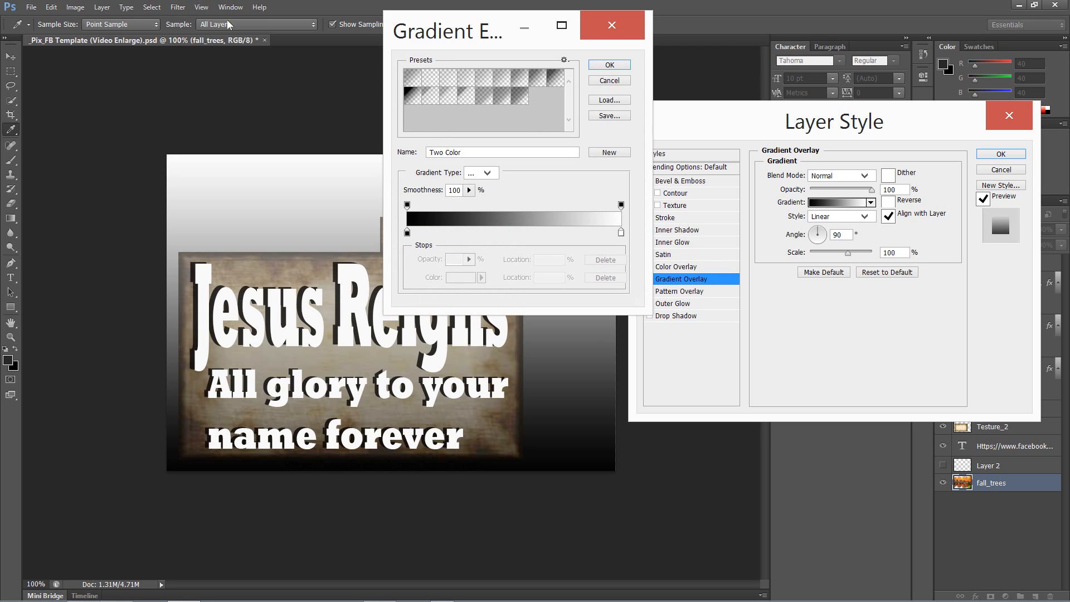
{"action": "left_click", "coordinate": [564, 60]}
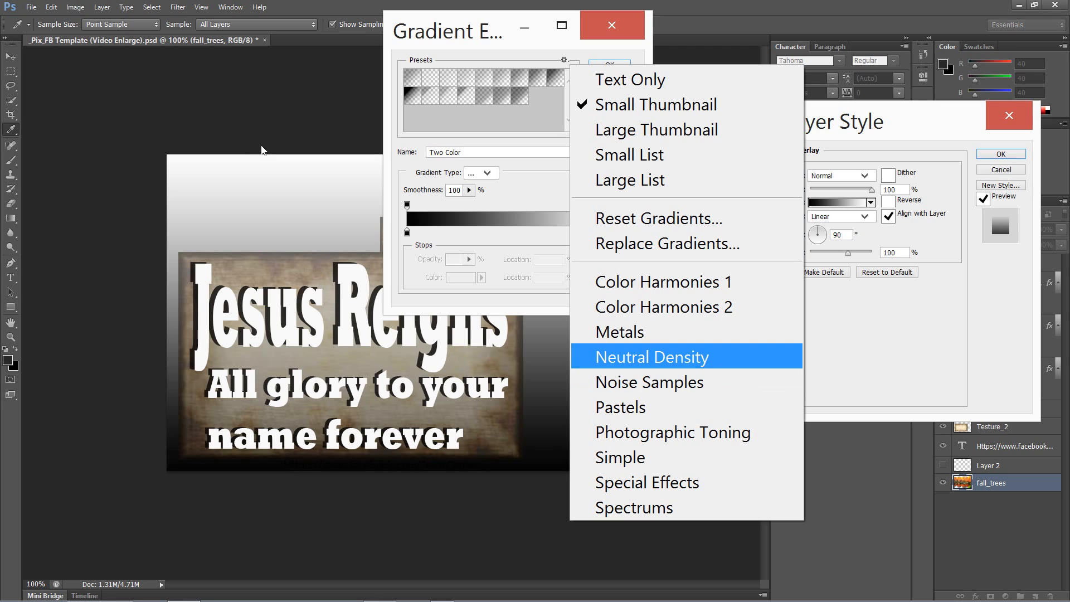
{"action": "left_click", "coordinate": [195, 46]}
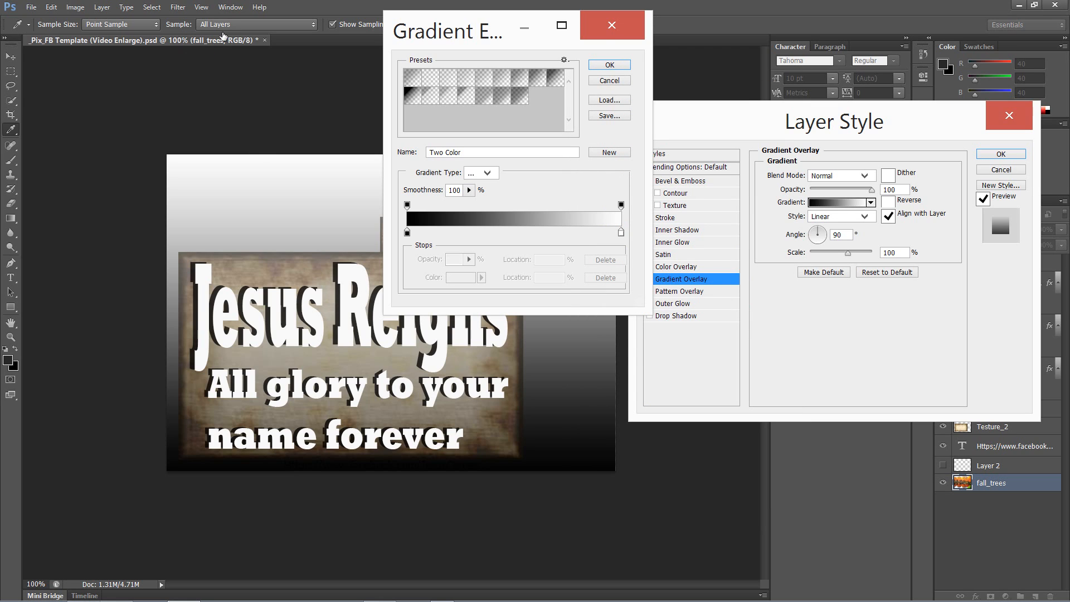
{"action": "left_click", "coordinate": [555, 78]}
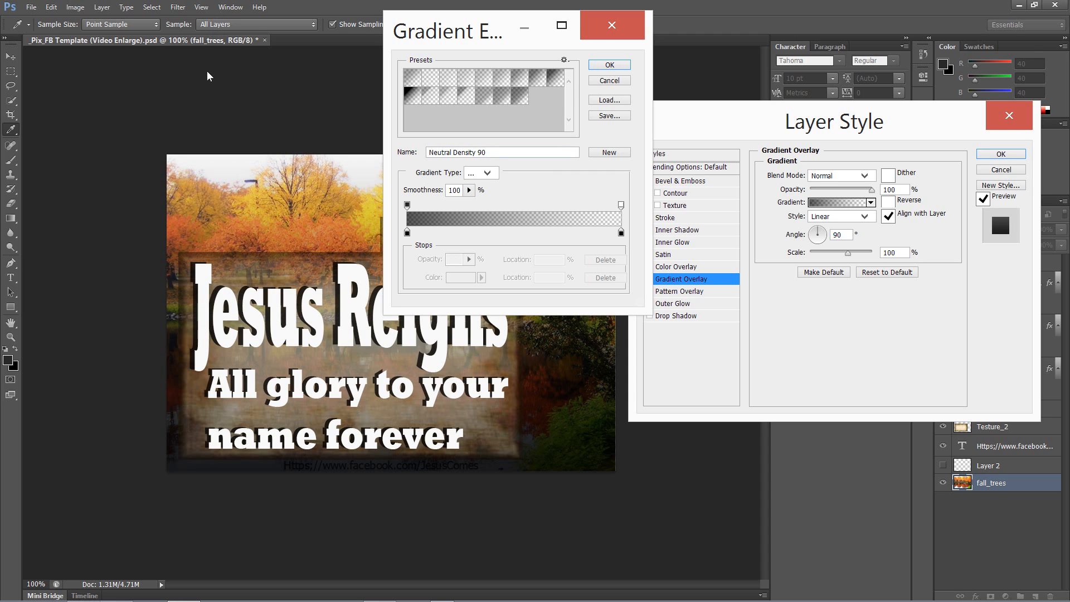
{"action": "key", "text": "Return"}
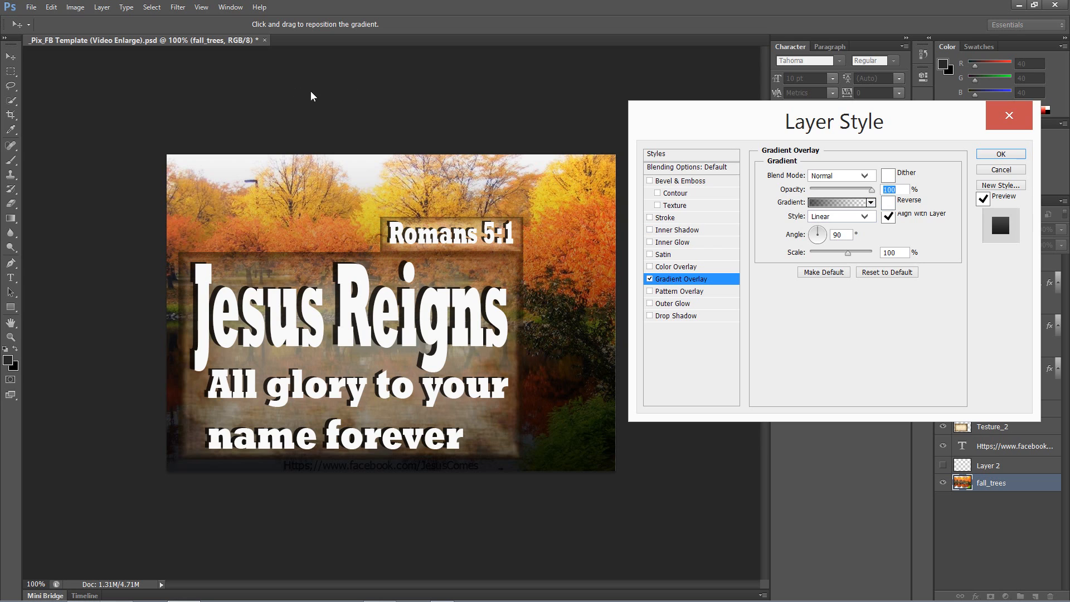
Step: Set the fall_trees gradient overlay's style to Radial and reverse the gradient direction
{"action": "left_click", "coordinate": [863, 216]}
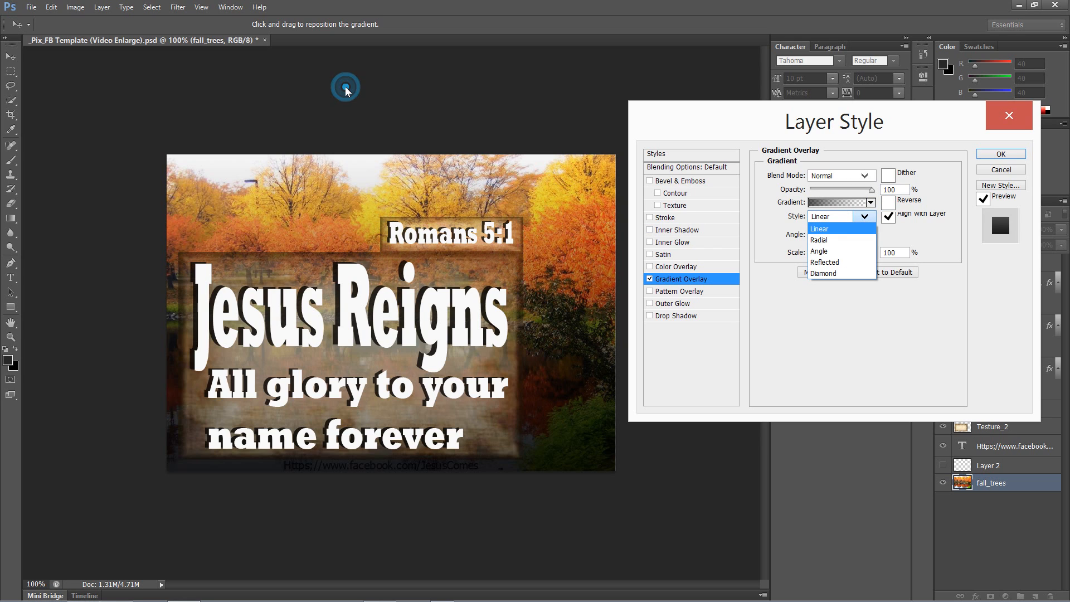
{"action": "left_click", "coordinate": [825, 240]}
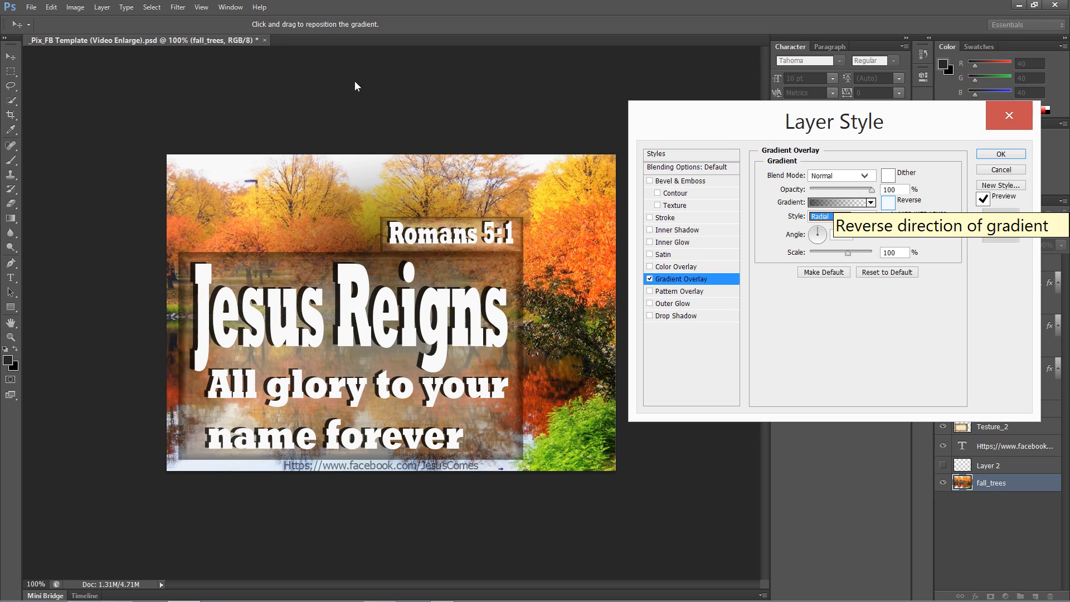
{"action": "left_click", "coordinate": [888, 202]}
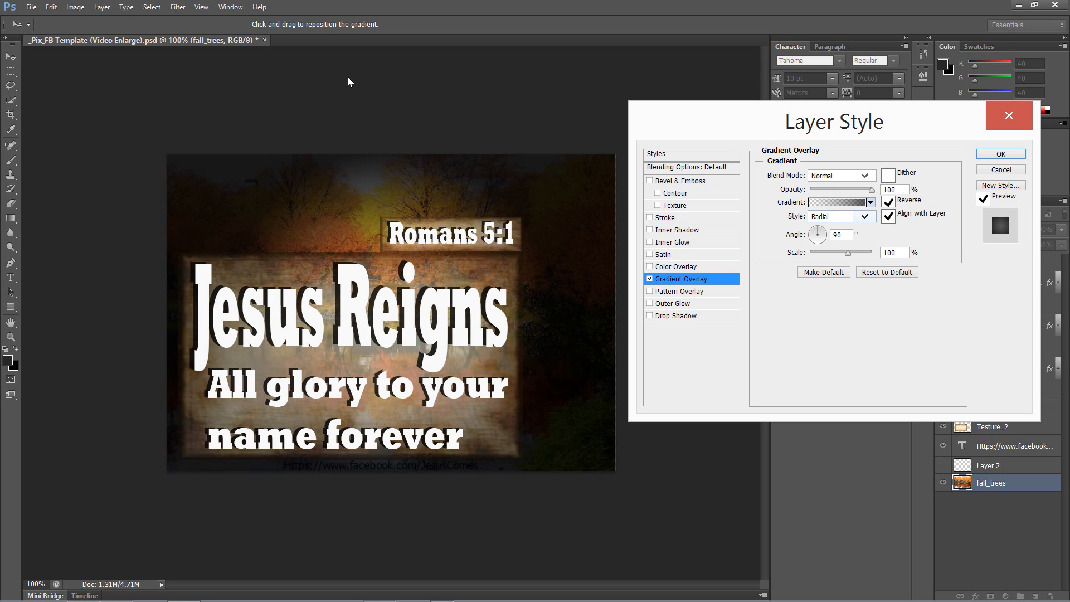
Step: Lower the fall_trees gradient overlay's opacity to 59%, trying different strengths against the background
{"action": "left_click", "coordinate": [348, 75]}
{"action": "key", "text": "Down"}
{"action": "key", "text": "Down"}
{"action": "key", "text": "Down"}
{"action": "key", "text": "Down"}
{"action": "key", "text": "Down"}
{"action": "key", "text": "Down"}
{"action": "key", "text": "Down"}
{"action": "key", "text": "Down"}
{"action": "key", "text": "Down"}
{"action": "key", "text": "Down"}
{"action": "key", "text": "Down"}
{"action": "key", "text": "Down"}
{"action": "key", "text": "Down"}
{"action": "key", "text": "Down"}
{"action": "key", "text": "Down"}
{"action": "key", "text": "Down"}
{"action": "key", "text": "Down"}
{"action": "key", "text": "Down"}
{"action": "key", "text": "Down"}
{"action": "key", "text": "Down"}
{"action": "key", "text": "Down"}
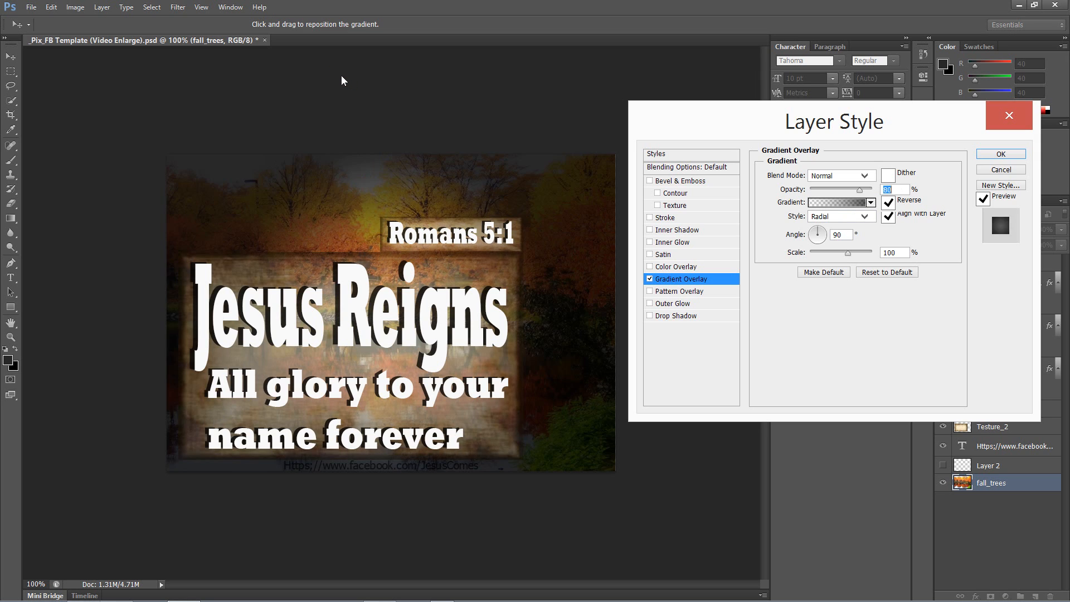
{"action": "key", "text": "Up"}
{"action": "key", "text": "Up"}
{"action": "key", "text": "Up"}
{"action": "key", "text": "Up"}
{"action": "key", "text": "Up"}
{"action": "key", "text": "Up"}
{"action": "key", "text": "Up"}
{"action": "key", "text": "Up"}
{"action": "key", "text": "Up"}
{"action": "key", "text": "Up"}
{"action": "key", "text": "Up"}
{"action": "key", "text": "Up"}
{"action": "key", "text": "Up"}
{"action": "key", "text": "Up"}
{"action": "key", "text": "Up"}
{"action": "key", "text": "Up"}
{"action": "key", "text": "Up"}
{"action": "key", "text": "Up"}
{"action": "key", "text": "Up"}
{"action": "key", "text": "Up"}
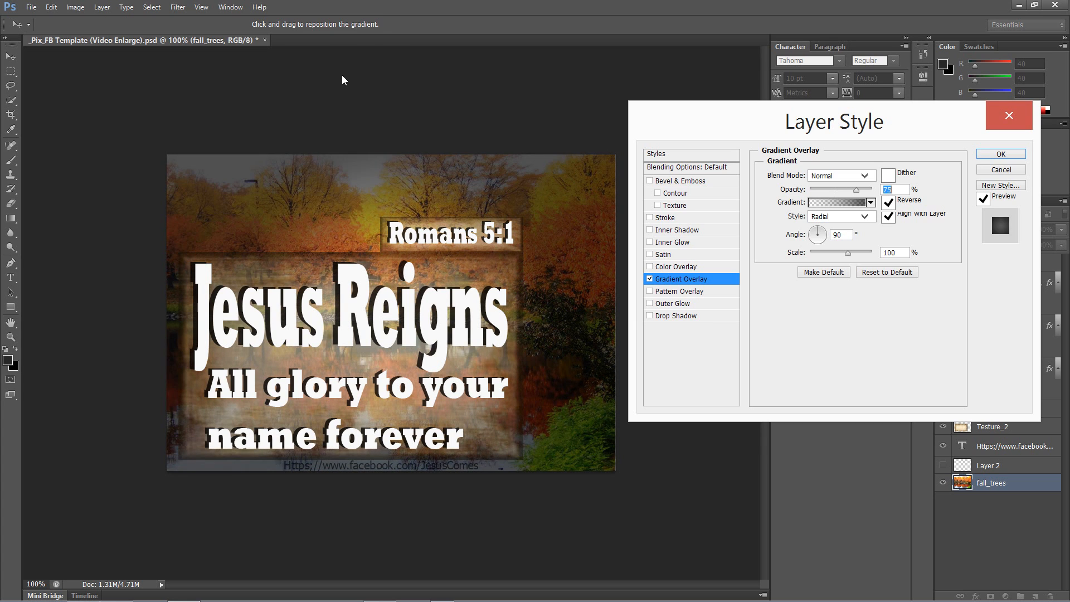
{"action": "key", "text": "Up"}
{"action": "key", "text": "Up"}
{"action": "key", "text": "Up"}
{"action": "key", "text": "Up"}
{"action": "key", "text": "Up"}
{"action": "key", "text": "Up"}
{"action": "key", "text": "Up"}
{"action": "key", "text": "Up"}
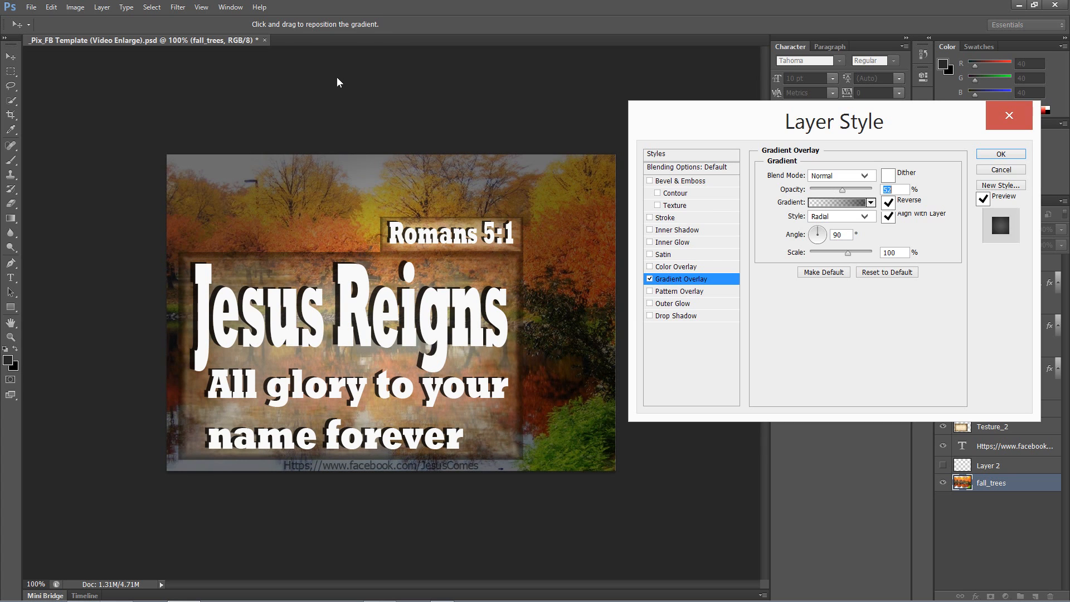
{"action": "key", "text": "Down"}
{"action": "key", "text": "Down"}
{"action": "key", "text": "Down"}
{"action": "key", "text": "Down"}
{"action": "key", "text": "Down"}
{"action": "key", "text": "Down"}
{"action": "key", "text": "Down"}
{"action": "key", "text": "Down"}
{"action": "key", "text": "Down"}
{"action": "key", "text": "Down"}
{"action": "key", "text": "Down"}
{"action": "key", "text": "Down"}
{"action": "key", "text": "Down"}
Step: Set the fall_trees gradient overlay's scale to 150%
{"action": "key", "text": "Tab"}
{"action": "key", "text": "Tab"}
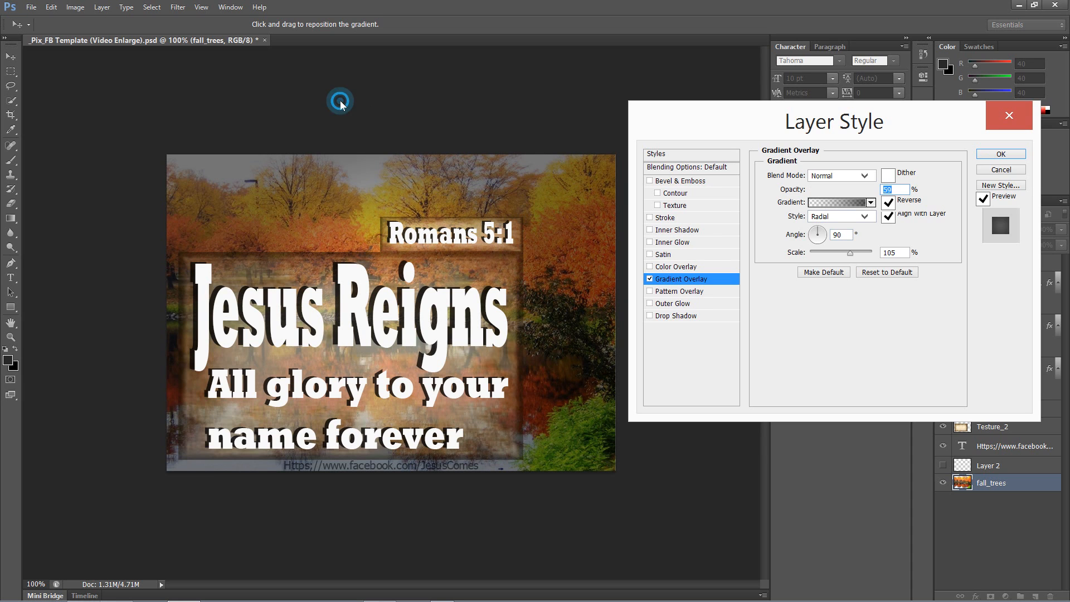
{"action": "key", "text": "Up"}
{"action": "key", "text": "Up"}
{"action": "key", "text": "Up"}
{"action": "key", "text": "Up"}
{"action": "key", "text": "Up"}
{"action": "key", "text": "Up"}
{"action": "key", "text": "Up"}
{"action": "key", "text": "Up"}
{"action": "key", "text": "Up"}
{"action": "key", "text": "Up"}
{"action": "key", "text": "Up"}
{"action": "key", "text": "Up"}
{"action": "key", "text": "Up"}
{"action": "key", "text": "Up"}
{"action": "key", "text": "Up"}
{"action": "key", "text": "Up"}
{"action": "key", "text": "Up"}
{"action": "key", "text": "Up"}
{"action": "key", "text": "Up"}
{"action": "key", "text": "Up"}
{"action": "key", "text": "Up"}
{"action": "key", "text": "Up"}
{"action": "key", "text": "Up"}
{"action": "key", "text": "Up"}
{"action": "key", "text": "Up"}
{"action": "key", "text": "Up"}
{"action": "key", "text": "Up"}
{"action": "key", "text": "Up"}
{"action": "key", "text": "Up"}
{"action": "key", "text": "Up"}
{"action": "key", "text": "Up"}
{"action": "key", "text": "Up"}
{"action": "key", "text": "Up"}
{"action": "key", "text": "Up"}
{"action": "key", "text": "Up"}
{"action": "key", "text": "Up"}
{"action": "key", "text": "Up"}
{"action": "key", "text": "Up"}
{"action": "key", "text": "Up"}
{"action": "key", "text": "Up"}
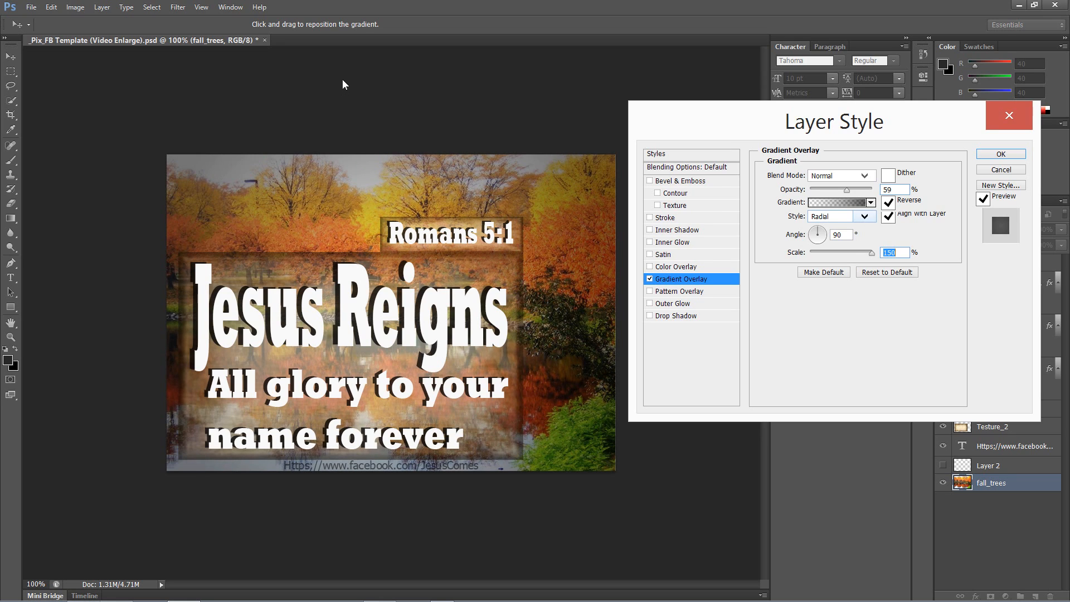
Step: Set the fall_trees gradient overlay's opacity to 86% and apply the layer style
{"action": "key", "text": "shift+Tab"}
{"action": "key", "text": "Up"}
{"action": "key", "text": "Up"}
{"action": "key", "text": "Up"}
{"action": "left_click", "coordinate": [339, 78]}
{"action": "key", "text": "shift+Up"}
{"action": "key", "text": "Up"}
{"action": "key", "text": "Up"}
{"action": "key", "text": "Up"}
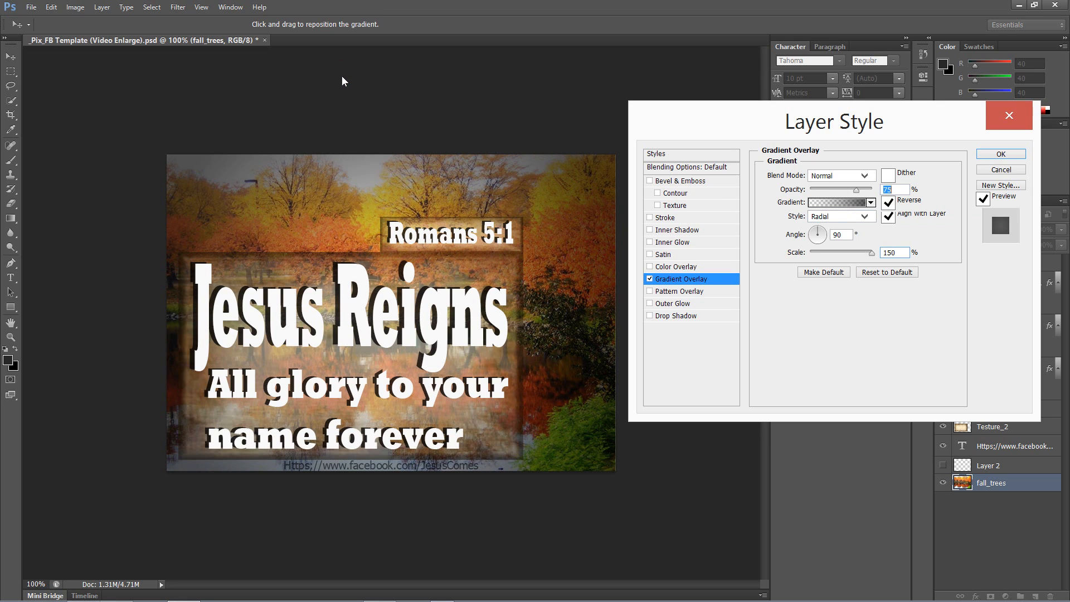
{"action": "key", "text": "shift+Up"}
{"action": "key", "text": "Up"}
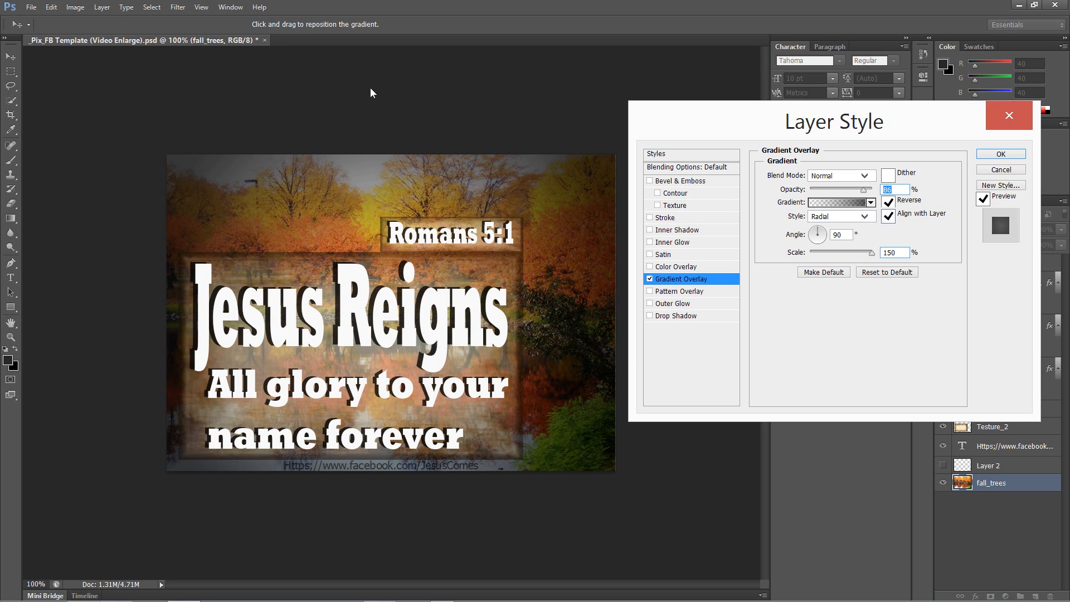
{"action": "left_click", "coordinate": [357, 93]}
{"action": "key", "text": "Return"}
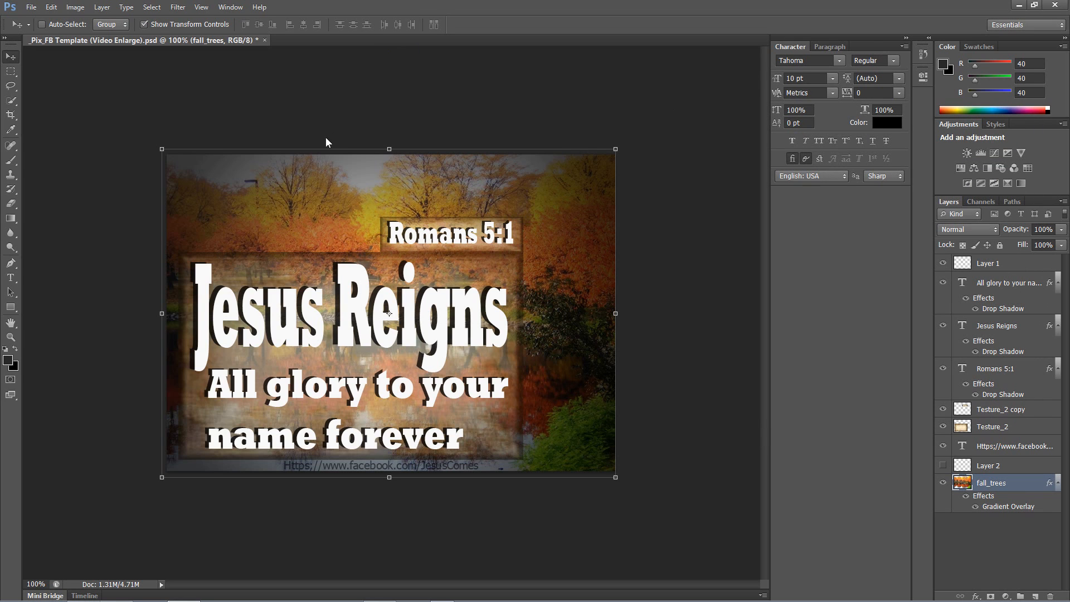
{"action": "left_click", "coordinate": [534, 15]}
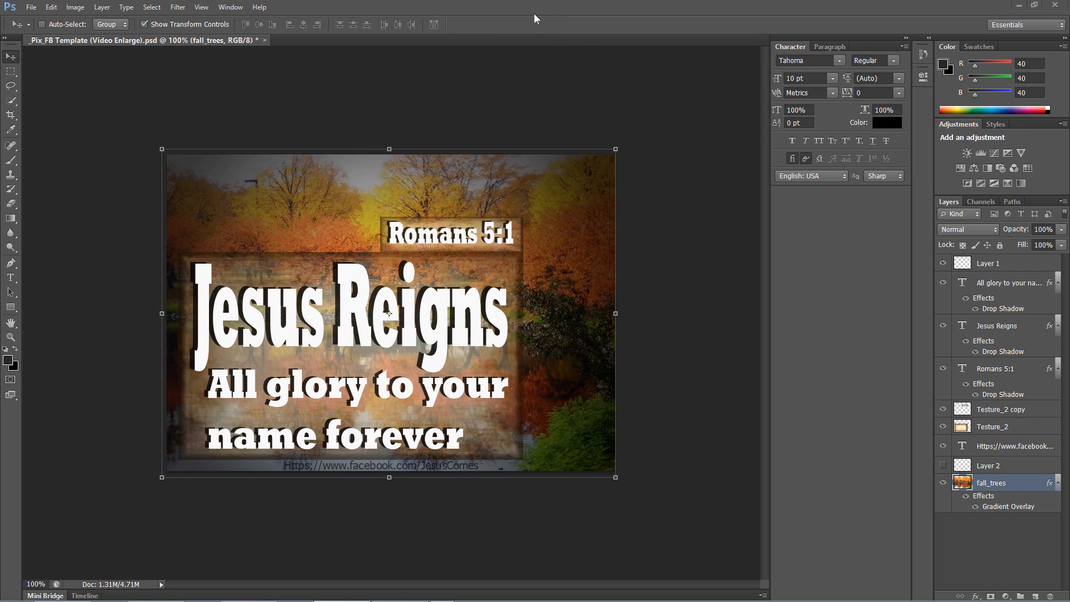